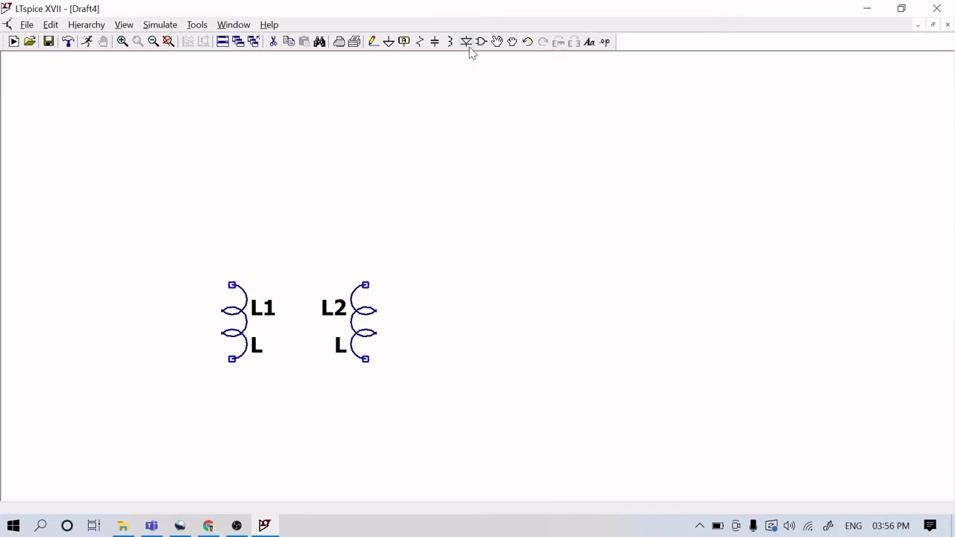
- Place a signal voltage source on the L1 side of the inductor pair and align it level with the inductors
{"action": "left_click", "coordinate": [480, 43]}
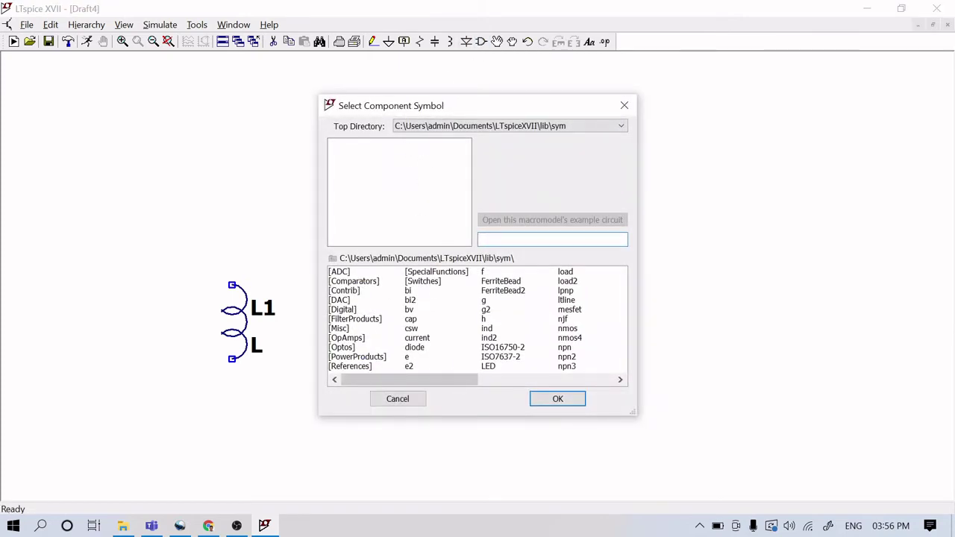
{"action": "type", "text": "sig"}
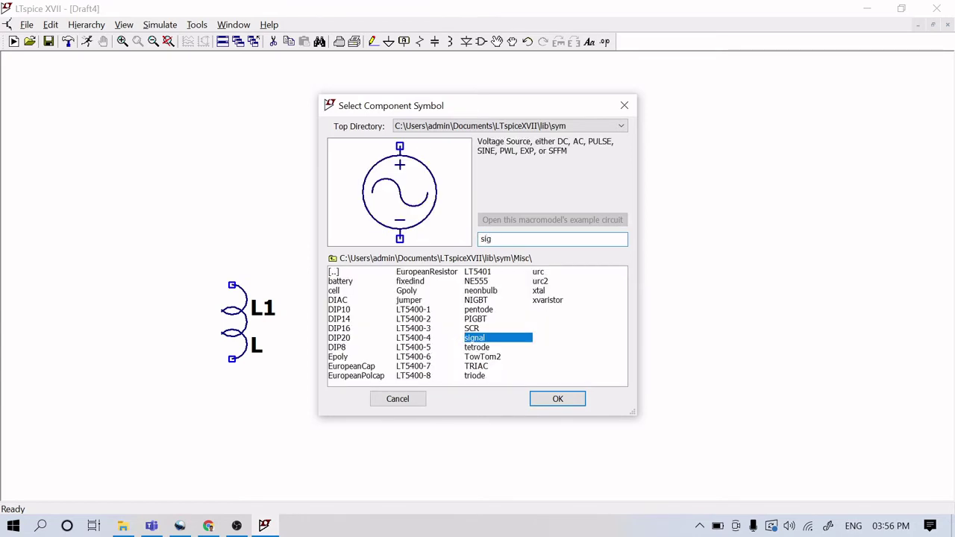
{"action": "left_click", "coordinate": [556, 398]}
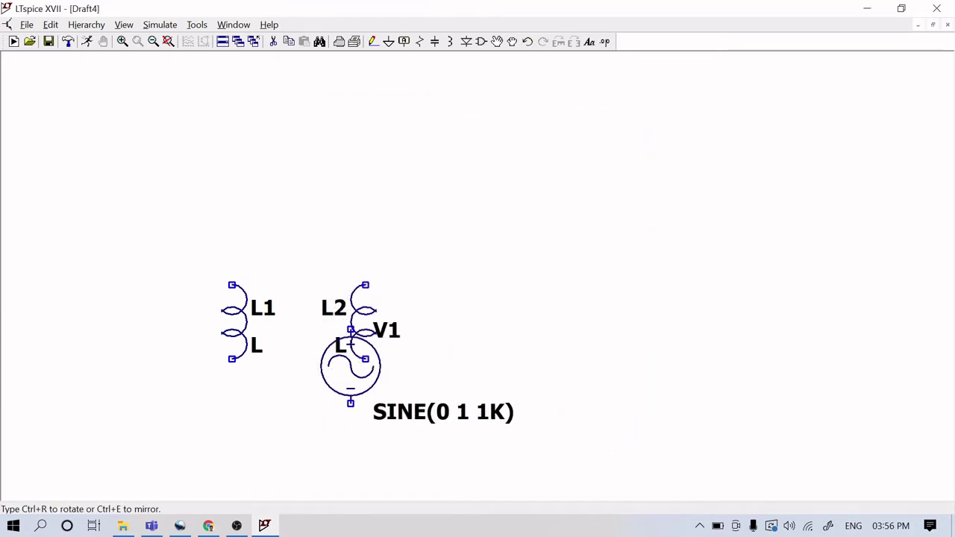
{"action": "left_click", "coordinate": [69, 321]}
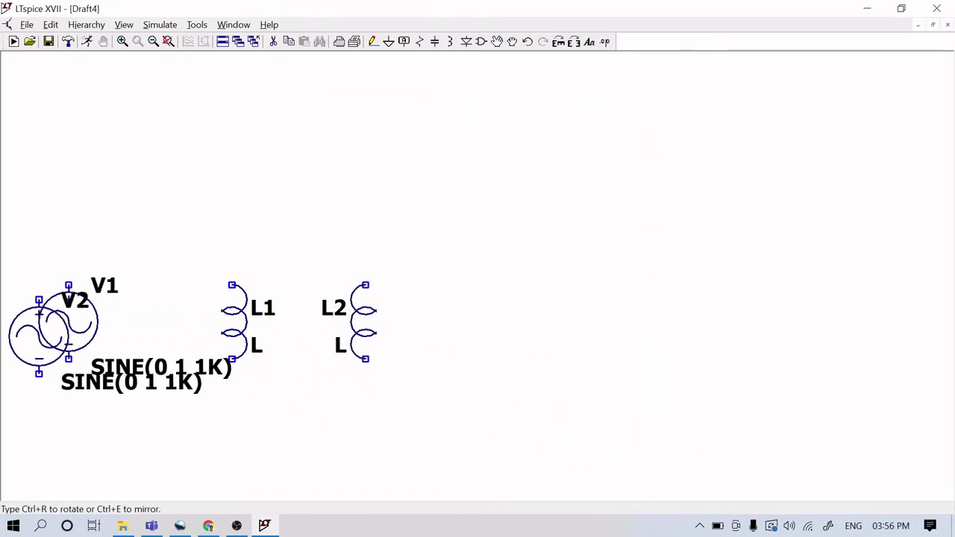
{"action": "key", "text": "Escape"}
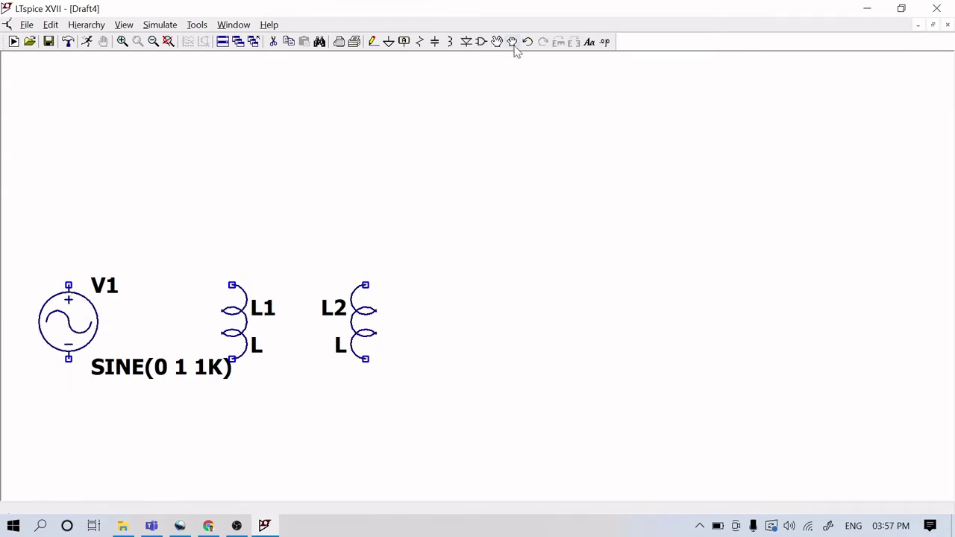
{"action": "left_click", "coordinate": [46, 337]}
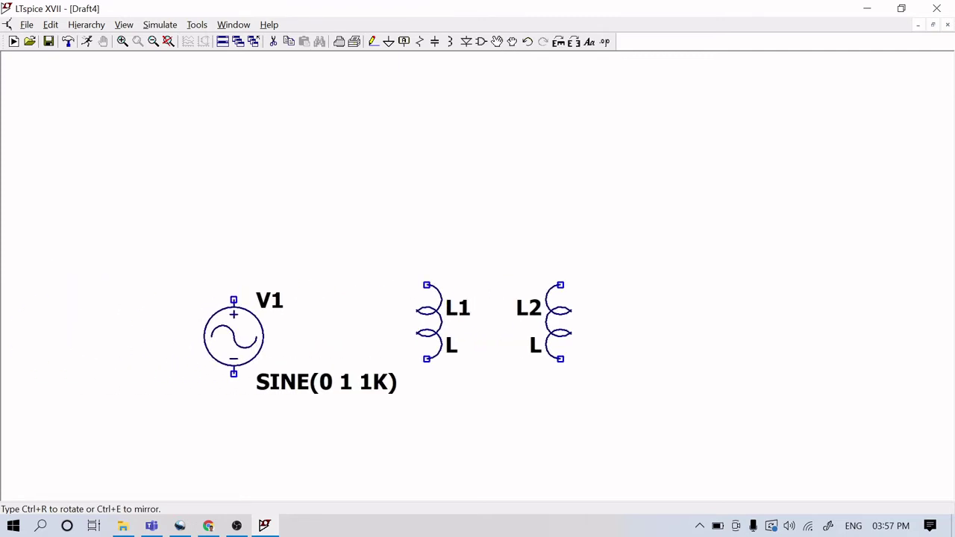
{"action": "left_click", "coordinate": [220, 348]}
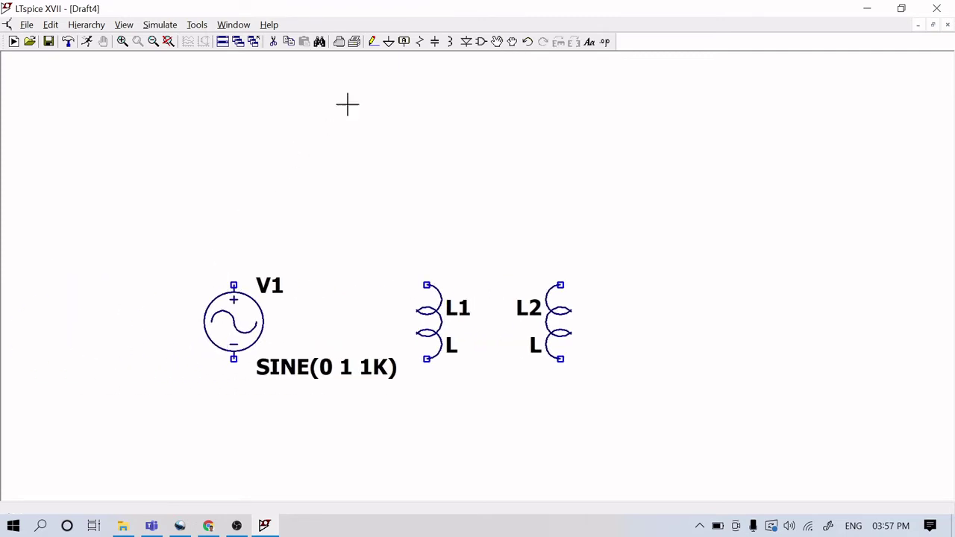
- Place one resistor on the far side of inductor L2, level with the inductors
{"action": "left_click", "coordinate": [420, 41]}
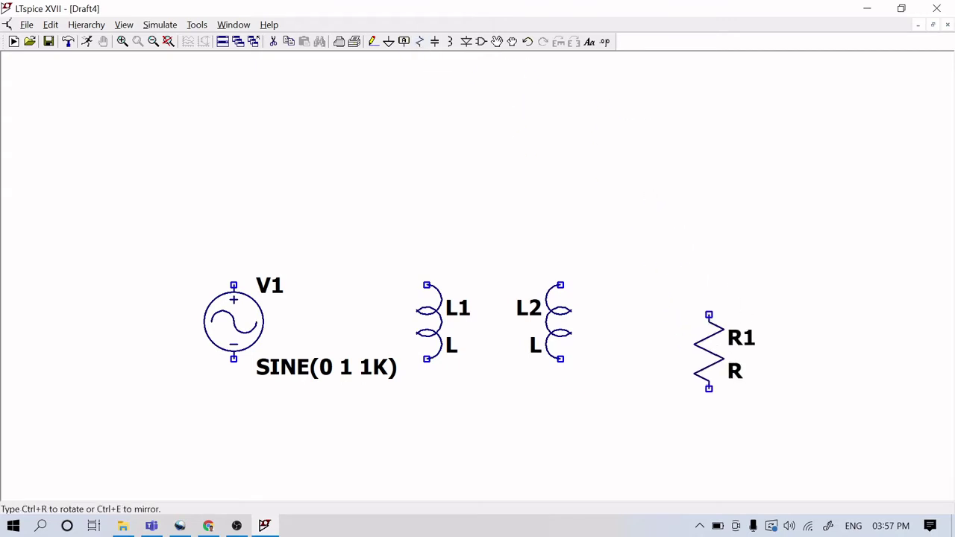
{"action": "left_click", "coordinate": [768, 322]}
{"action": "key", "text": "Escape"}
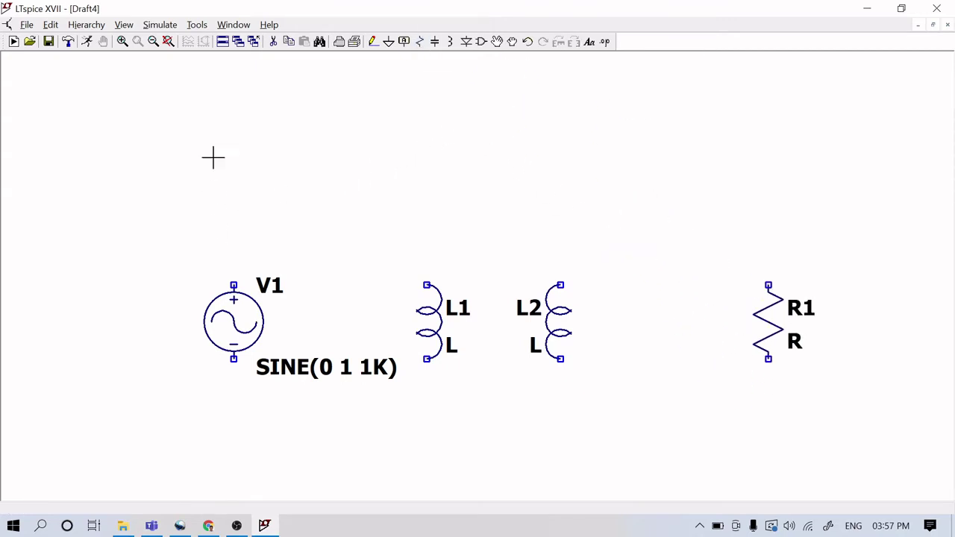
- Wire voltage source V1 and inductor L1 into a closed primary loop
{"action": "left_click", "coordinate": [373, 42]}
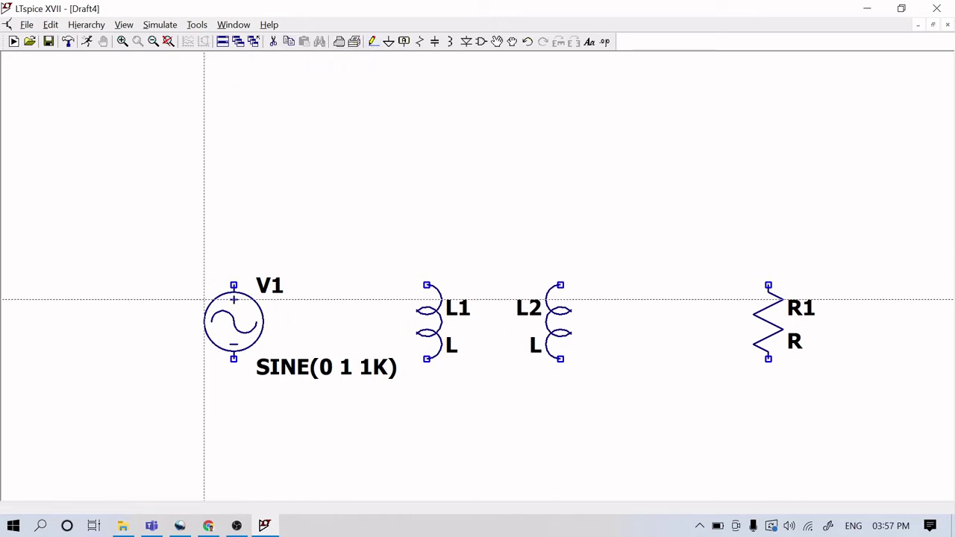
{"action": "left_click", "coordinate": [234, 285]}
{"action": "left_click", "coordinate": [233, 225]}
{"action": "left_click", "coordinate": [427, 285]}
{"action": "left_click", "coordinate": [234, 359]}
{"action": "left_click", "coordinate": [234, 404]}
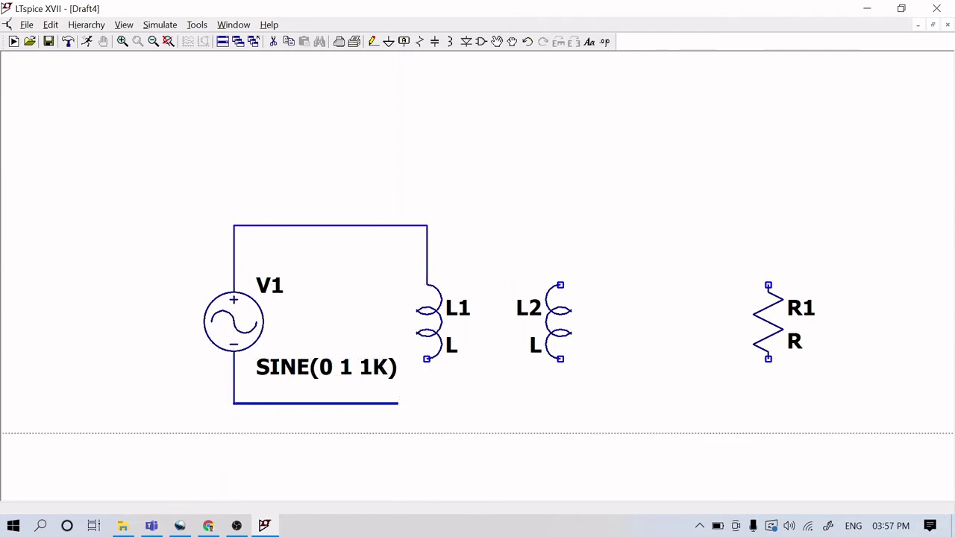
{"action": "left_click", "coordinate": [427, 359]}
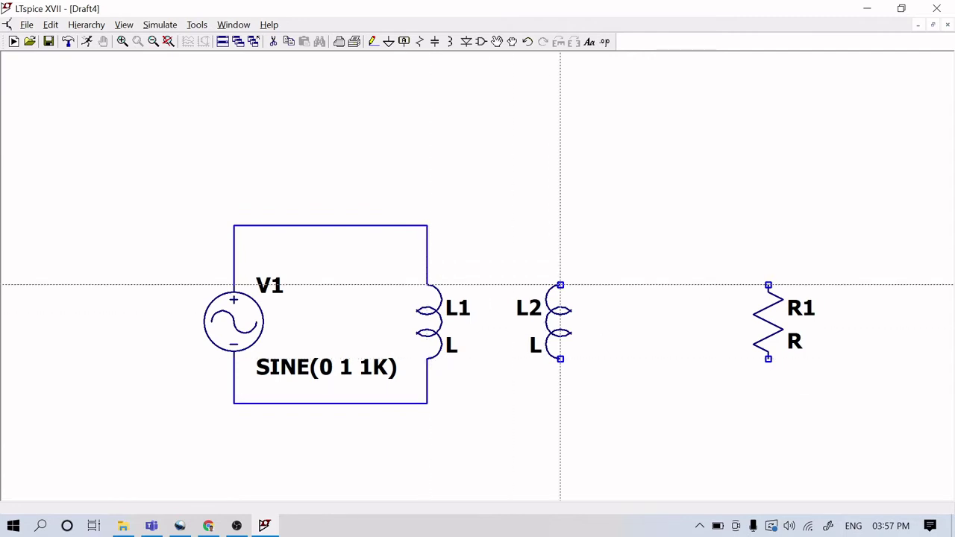
- Wire inductor L2 and resistor R1 into a closed secondary loop separate from the primary
{"action": "left_click", "coordinate": [561, 285]}
{"action": "left_click", "coordinate": [560, 211]}
{"action": "left_click", "coordinate": [768, 285]}
{"action": "left_click", "coordinate": [560, 359]}
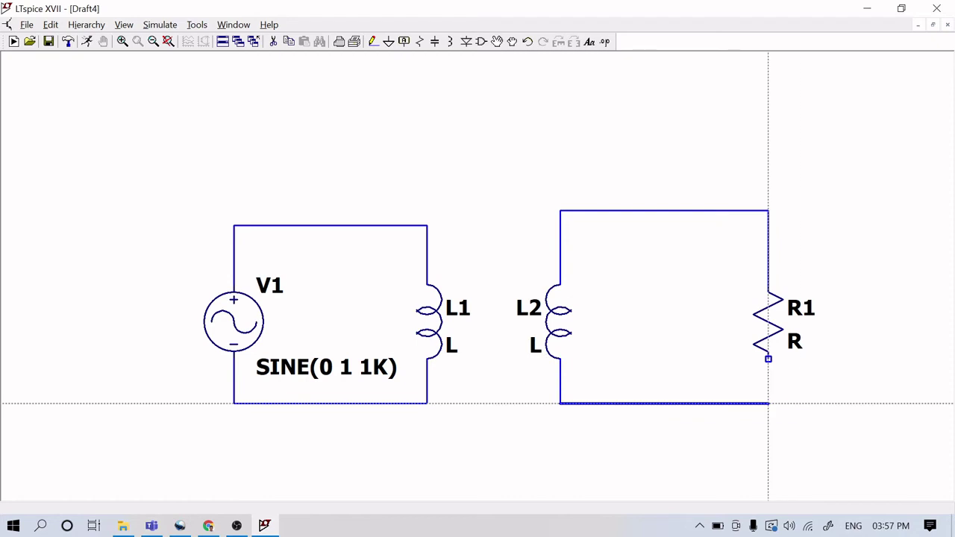
{"action": "left_click", "coordinate": [768, 359]}
{"action": "key", "text": "Escape"}
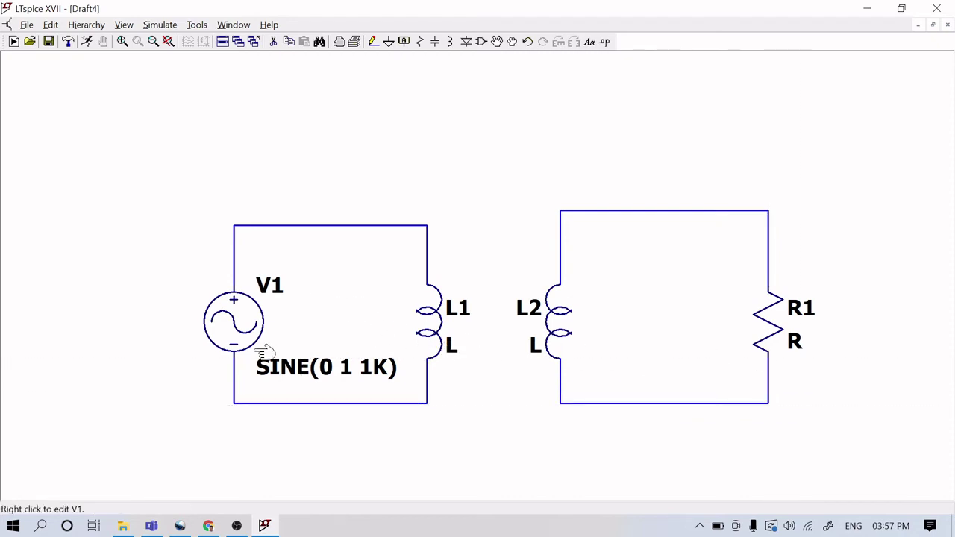
- Set source V1's sine amplitude to 230 V, frequency to 500 Hz and series resistance to 0.001 Ω
{"action": "right_click", "coordinate": [237, 321]}
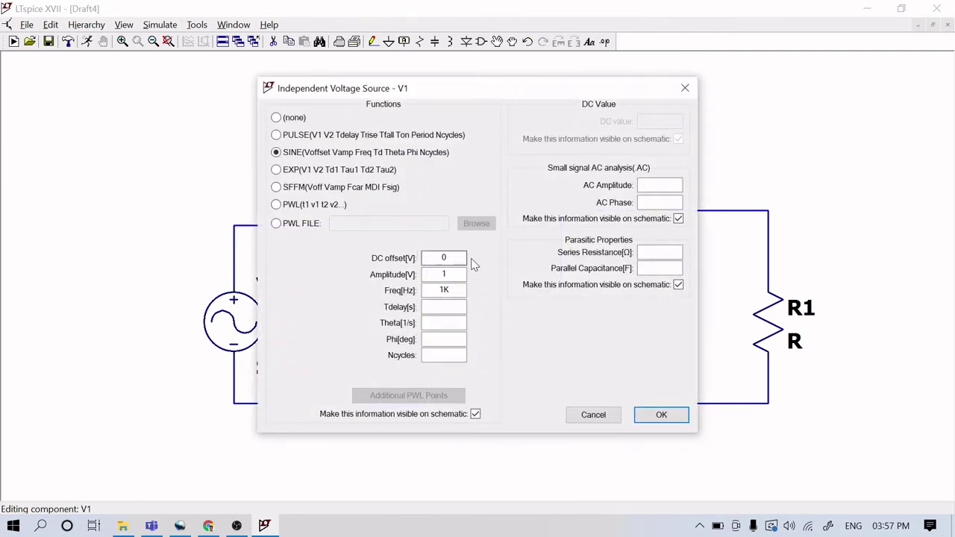
{"action": "left_click", "coordinate": [445, 274]}
{"action": "type", "text": "230"}
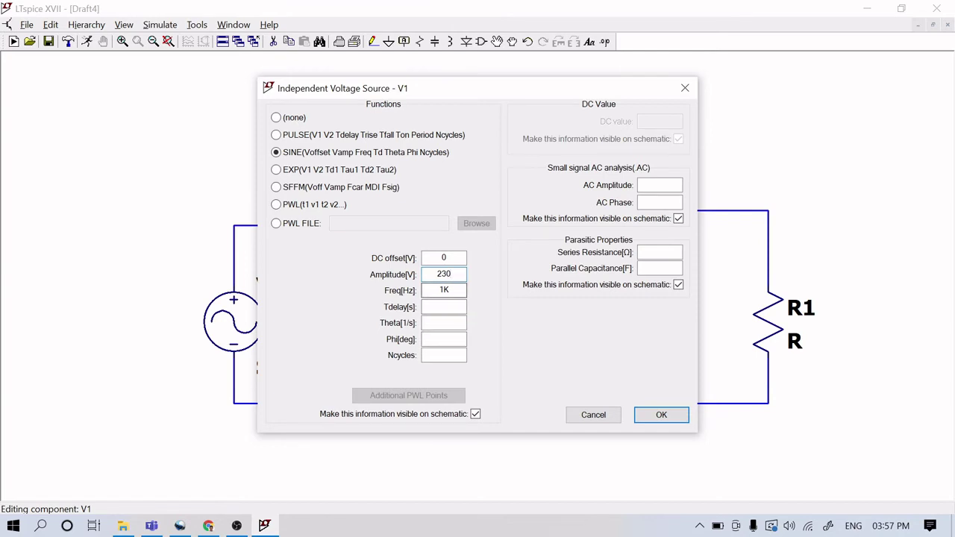
{"action": "left_click", "coordinate": [449, 291]}
{"action": "type", "text": "0.001"}
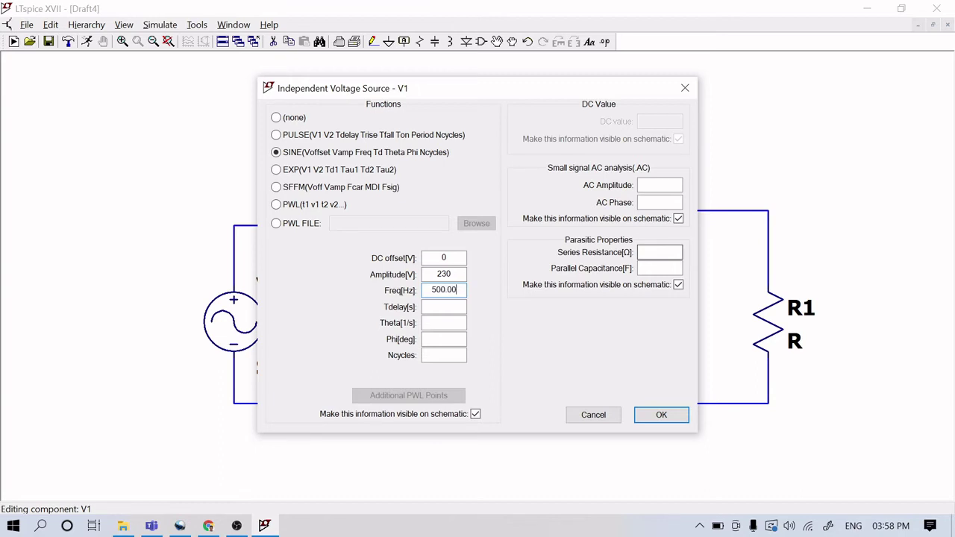
{"action": "key", "text": "BackSpace"}
{"action": "key", "text": "BackSpace"}
{"action": "key", "text": "BackSpace"}
{"action": "key", "text": "BackSpace"}
{"action": "left_click", "coordinate": [660, 252]}
{"action": "type", "text": "0.001"}
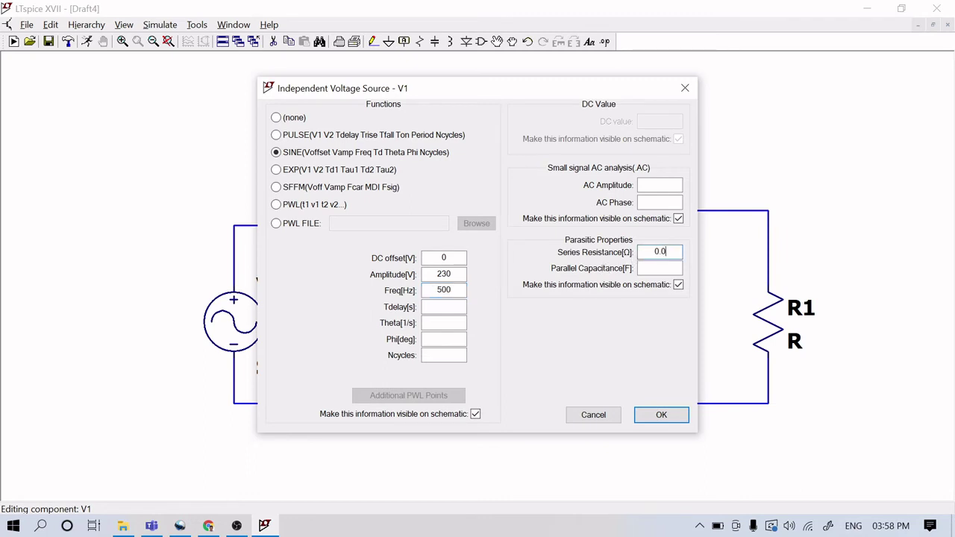
{"action": "left_click", "coordinate": [661, 415]}
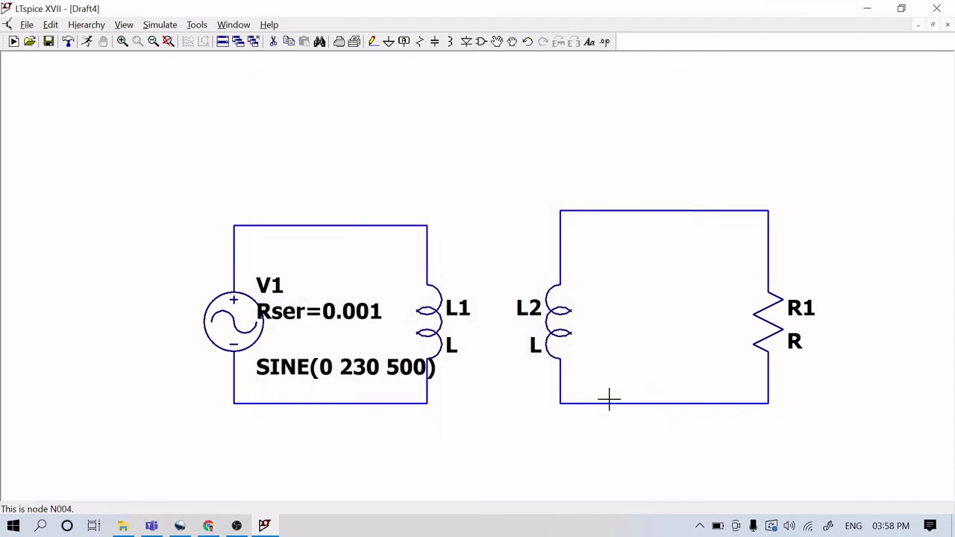
- Move V1's Rser and SINE value labels out of the primary loop to the free space below it
{"action": "left_click", "coordinate": [511, 42]}
{"action": "left_click", "coordinate": [347, 309]}
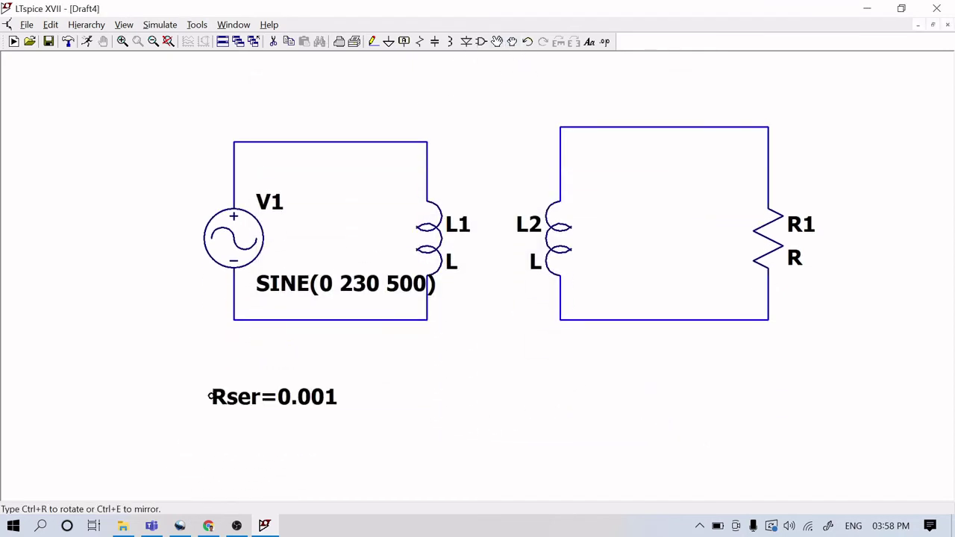
{"action": "left_click", "coordinate": [215, 367]}
{"action": "left_click", "coordinate": [321, 282]}
{"action": "left_click", "coordinate": [224, 414]}
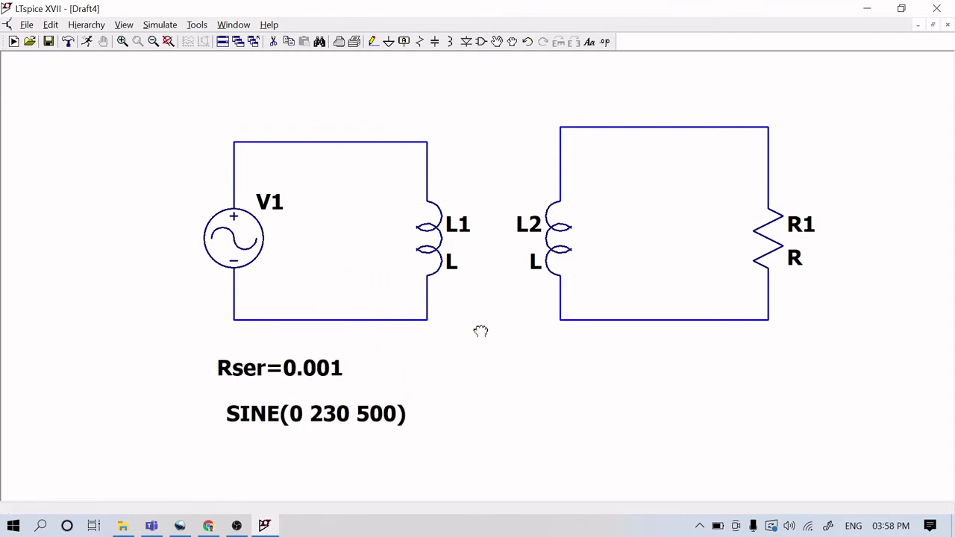
- Set the value of resistor R1 to 1K
{"action": "left_click_drag", "start_coordinate": [485, 245], "coordinate": [430, 285]}
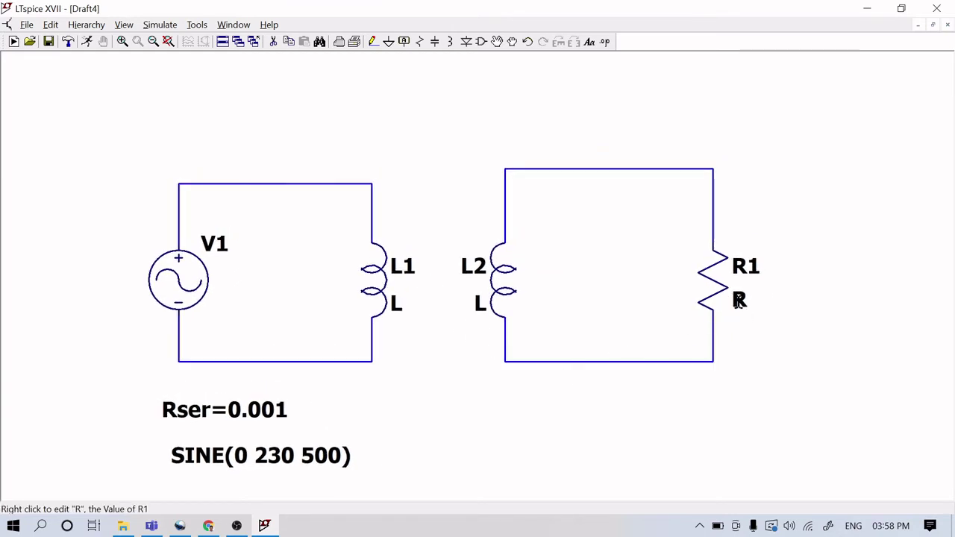
{"action": "right_click", "coordinate": [738, 304]}
{"action": "type", "text": "1K"}
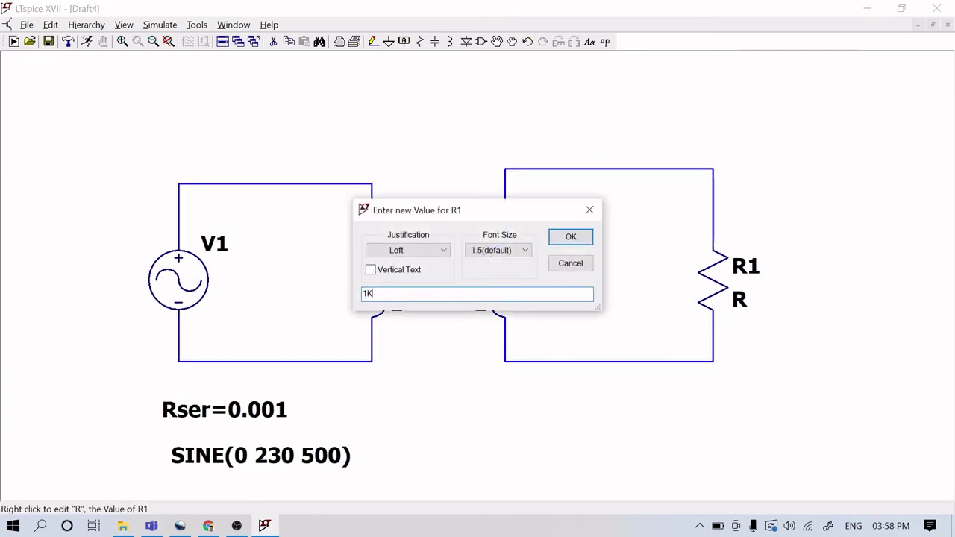
{"action": "key", "text": "Return"}
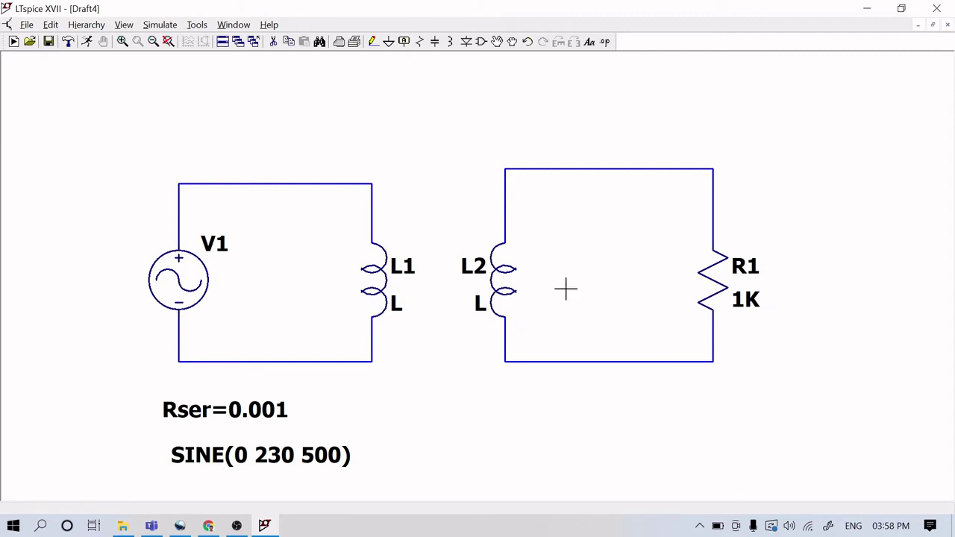
- Set the inductance of both L1 and L2 to 3mH
{"action": "right_click", "coordinate": [397, 311]}
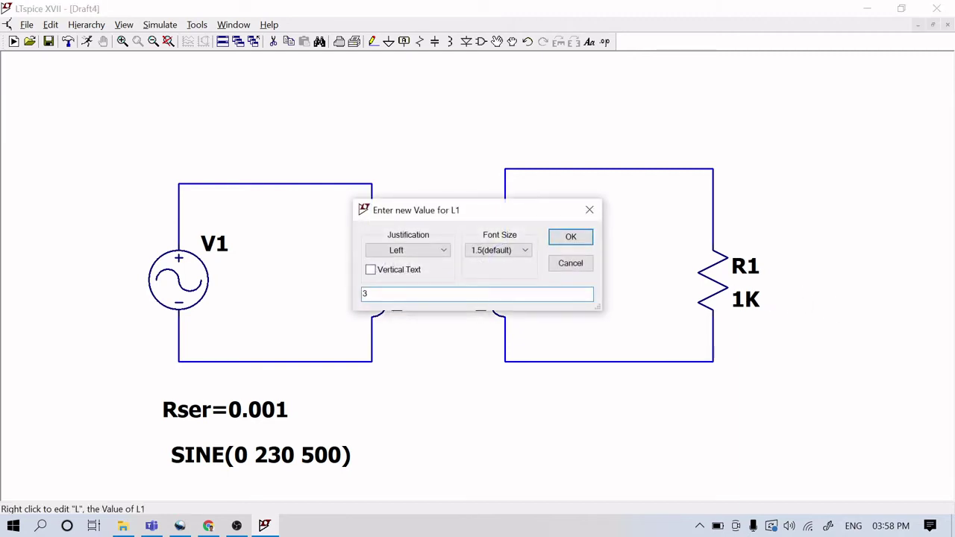
{"action": "key", "text": "Return"}
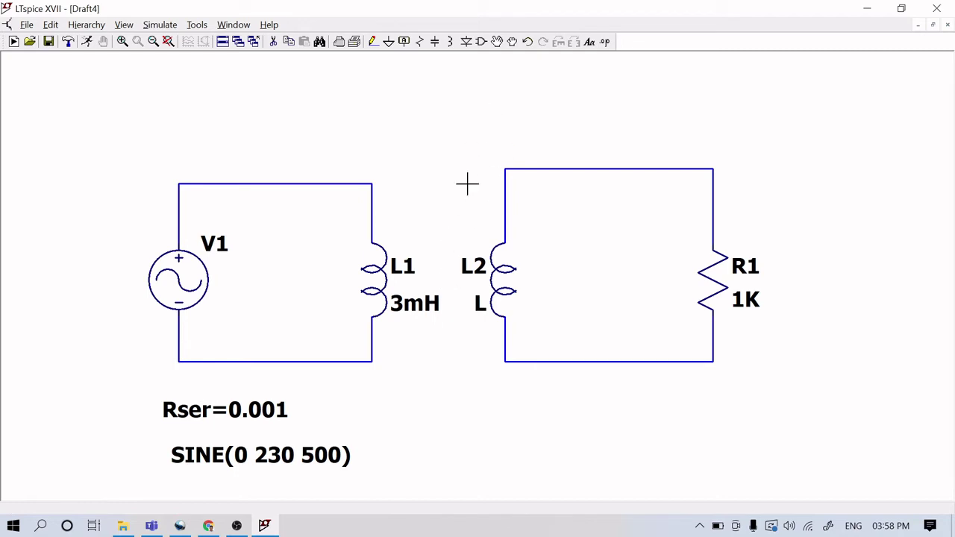
{"action": "right_click", "coordinate": [481, 306]}
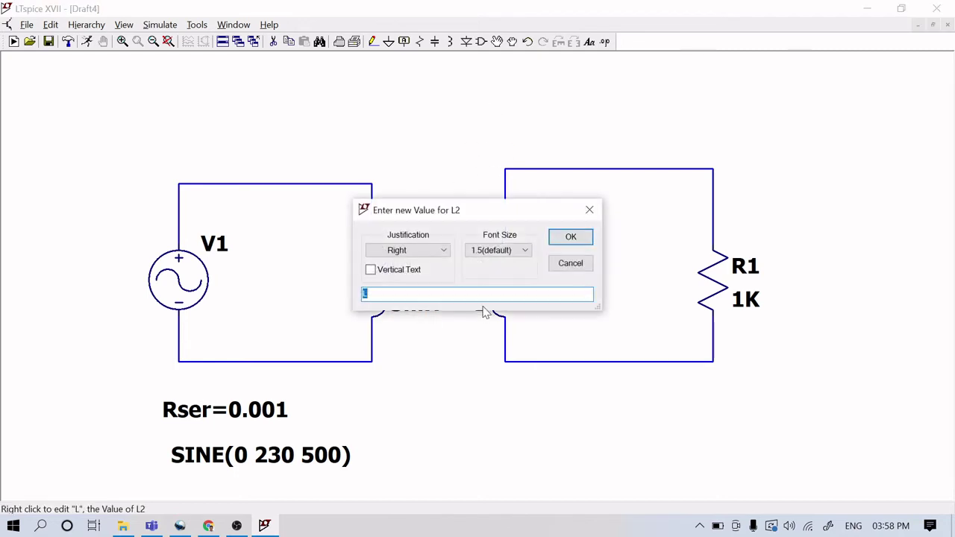
{"action": "type", "text": "3mH"}
{"action": "left_click", "coordinate": [576, 240]}
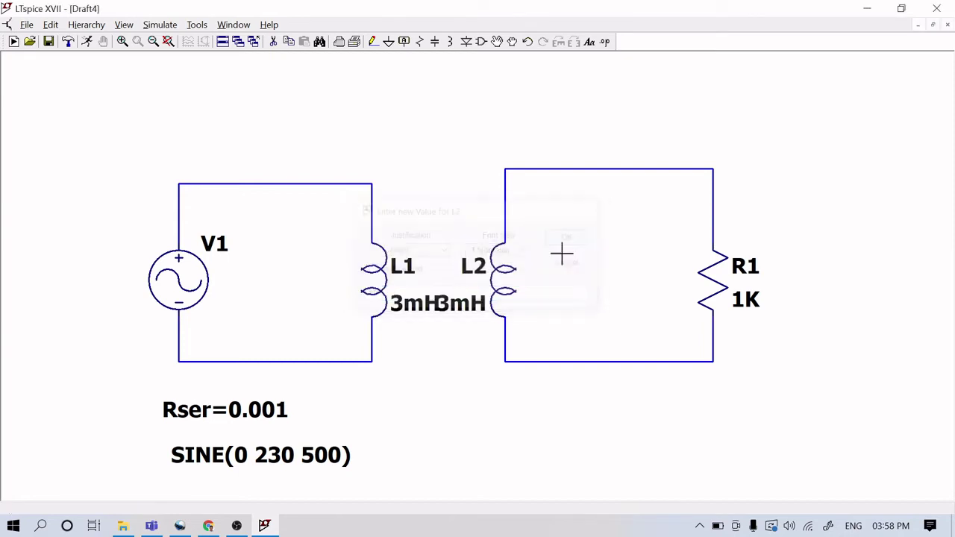
- Move L2's inductance label below the coil so it is clear of L1's label
{"action": "left_click", "coordinate": [511, 42]}
{"action": "left_click", "coordinate": [480, 304]}
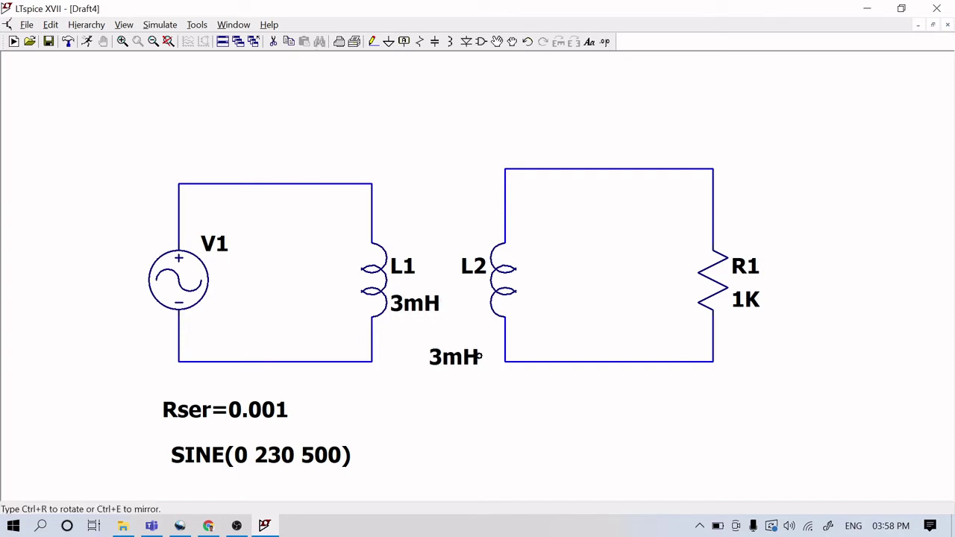
{"action": "left_click", "coordinate": [481, 353]}
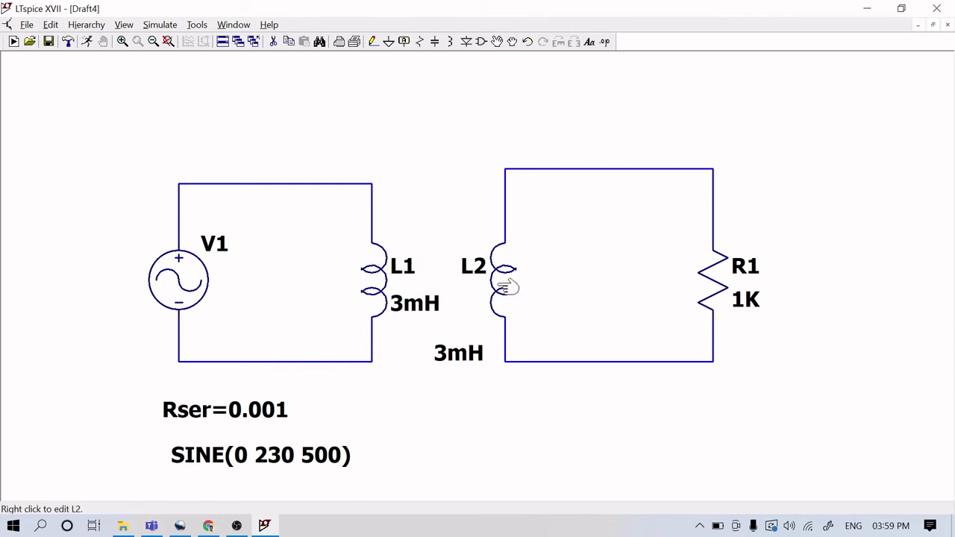
- Add the SPICE directive "k Lp Ls 1" and place it above the two inductors
{"action": "right_click", "coordinate": [319, 122]}
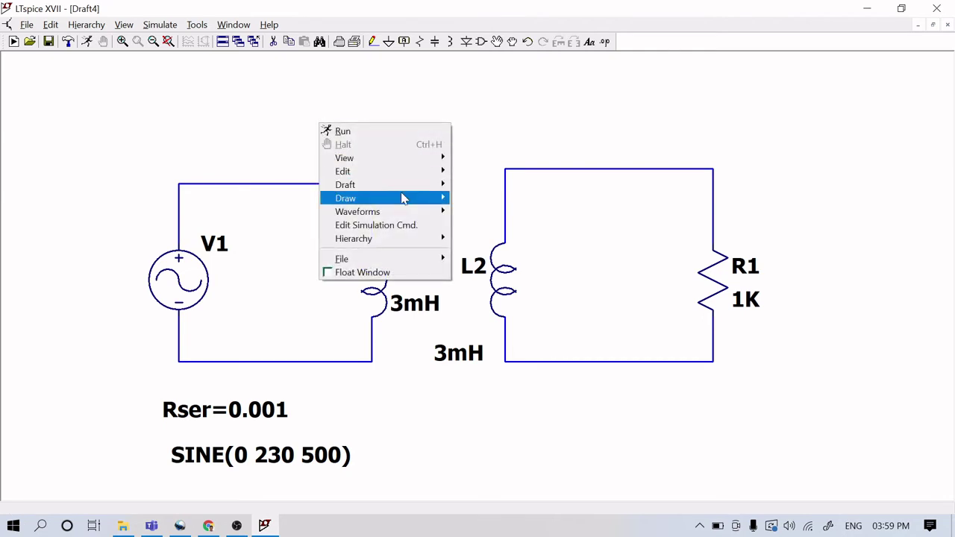
{"action": "mouse_move", "coordinate": [424, 187]}
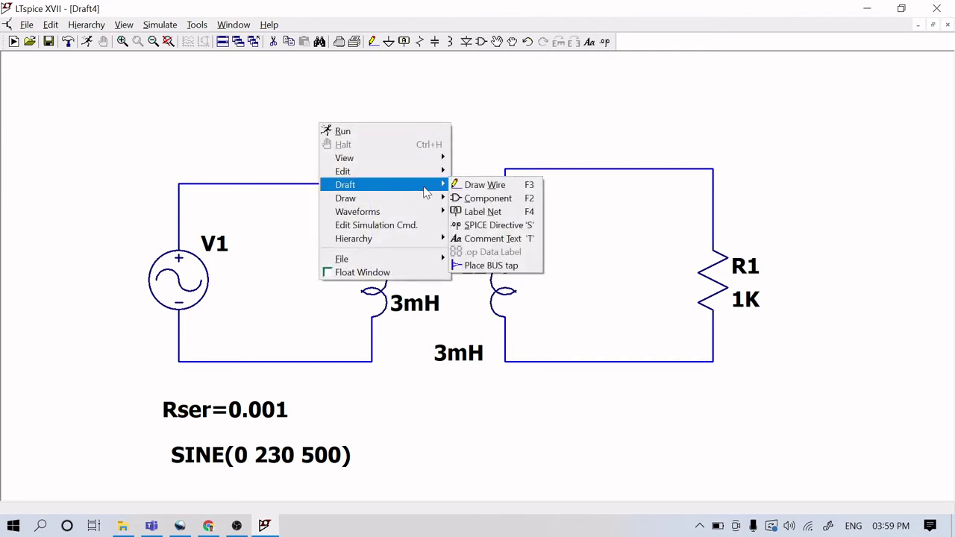
{"action": "left_click", "coordinate": [475, 230]}
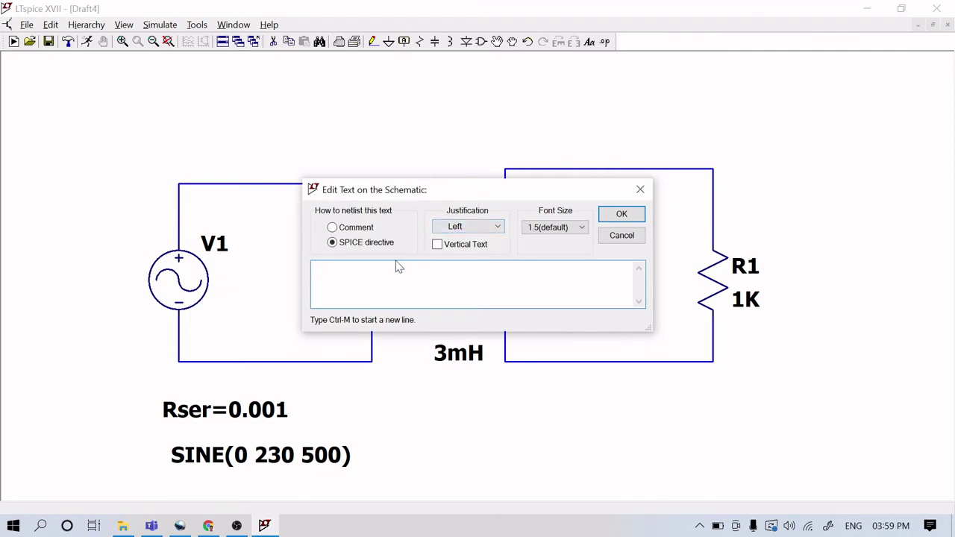
{"action": "type", "text": "k Lp Ls 1"}
{"action": "key", "text": "Return"}
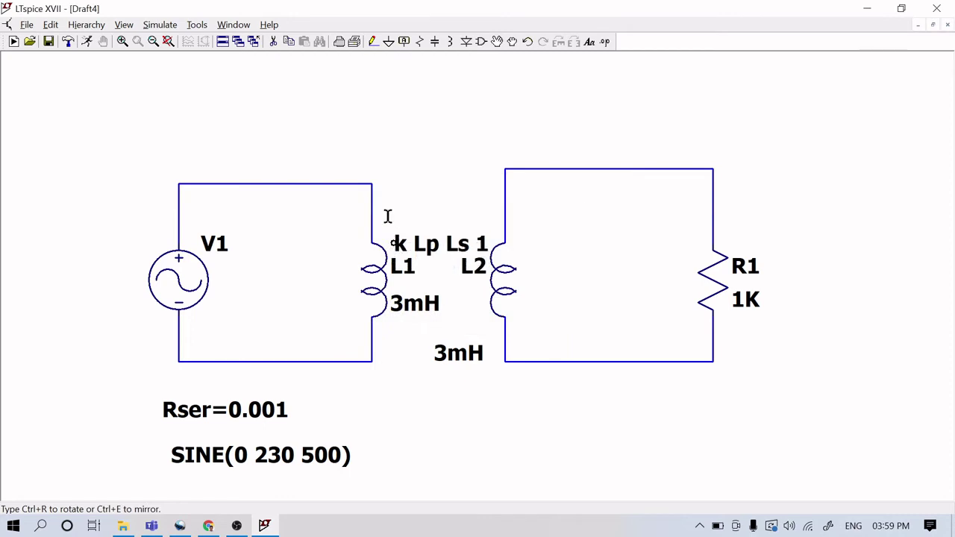
{"action": "left_click", "coordinate": [393, 161]}
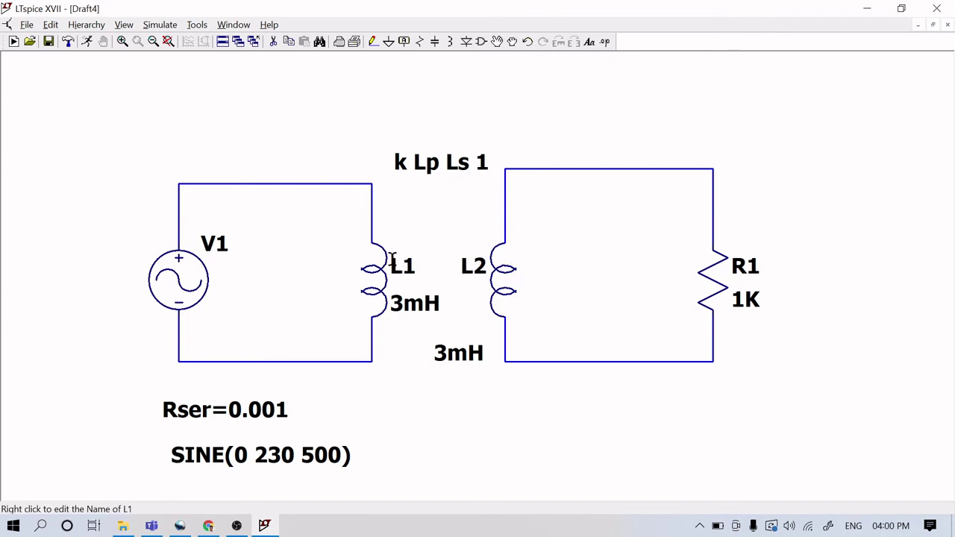
- Show the phase dots on both inductors, L2 and L1
{"action": "left_click_drag", "start_coordinate": [321, 245], "coordinate": [239, 230]}
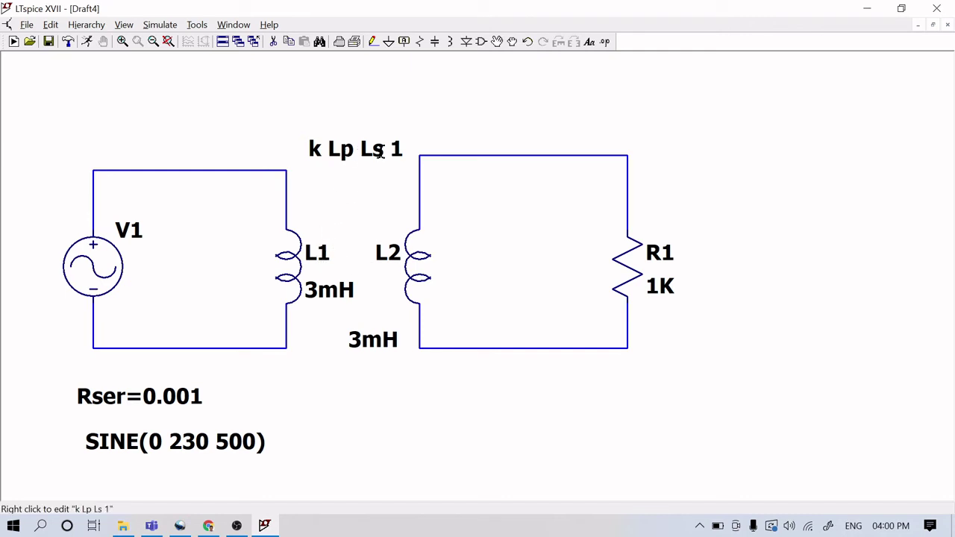
{"action": "right_click", "coordinate": [422, 251]}
{"action": "left_click", "coordinate": [560, 223]}
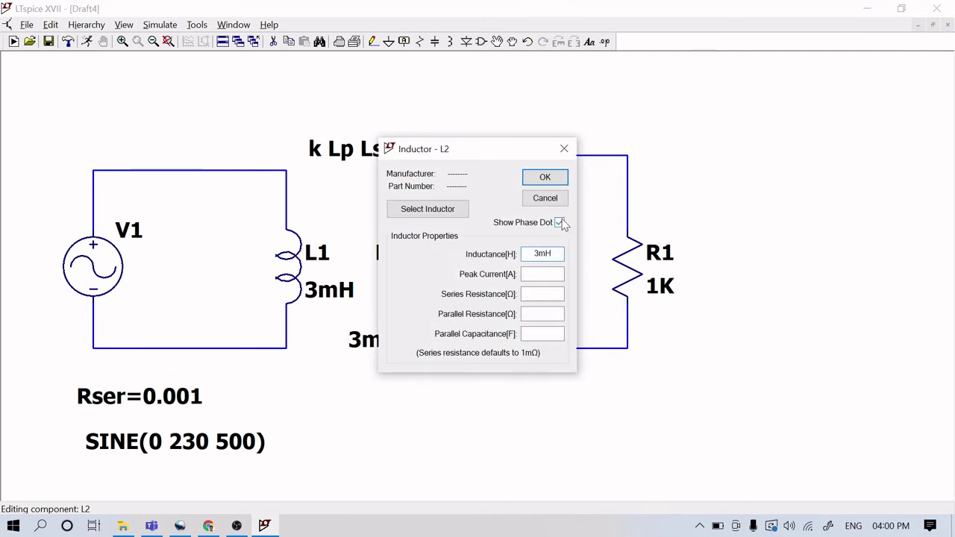
{"action": "left_click", "coordinate": [545, 179]}
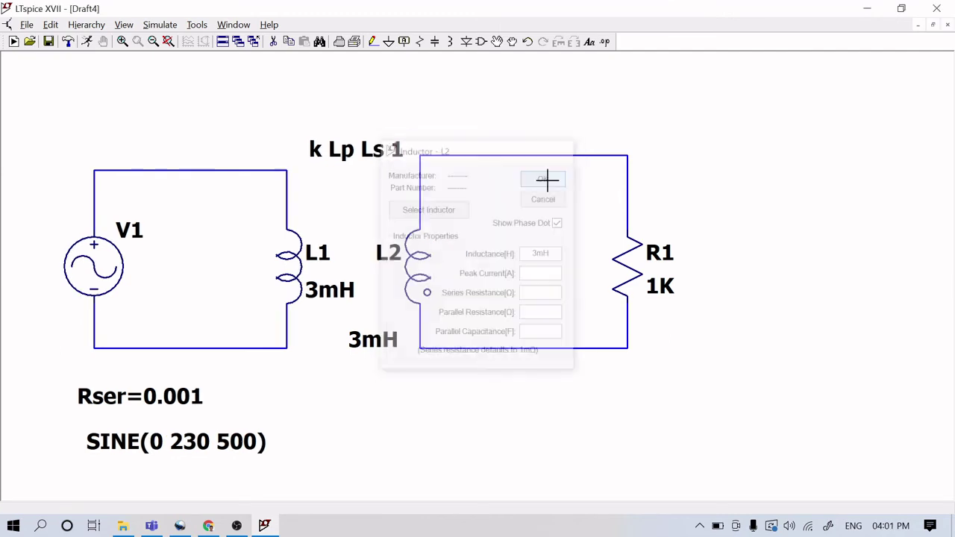
{"action": "right_click", "coordinate": [306, 293]}
{"action": "left_click", "coordinate": [558, 222]}
{"action": "left_click", "coordinate": [545, 179]}
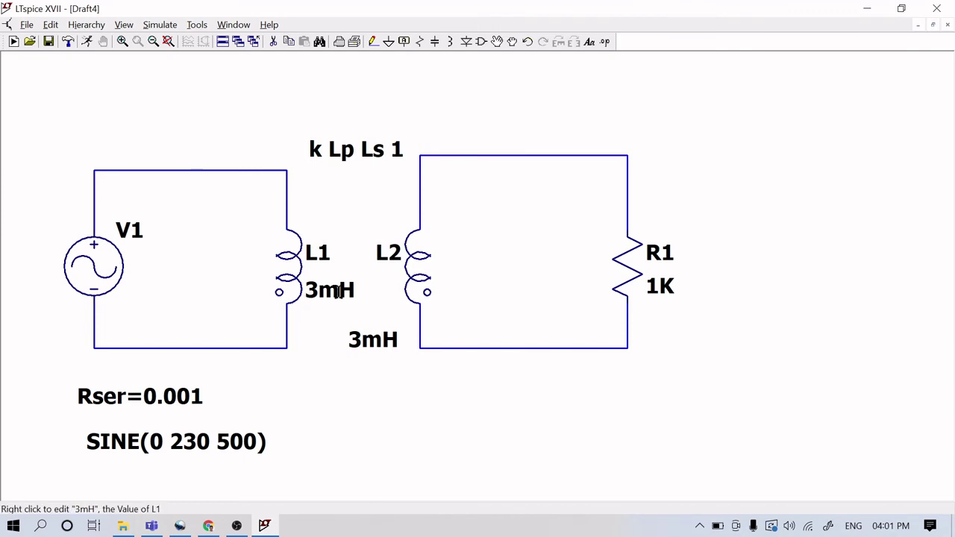
{"action": "right_click", "coordinate": [420, 282]}
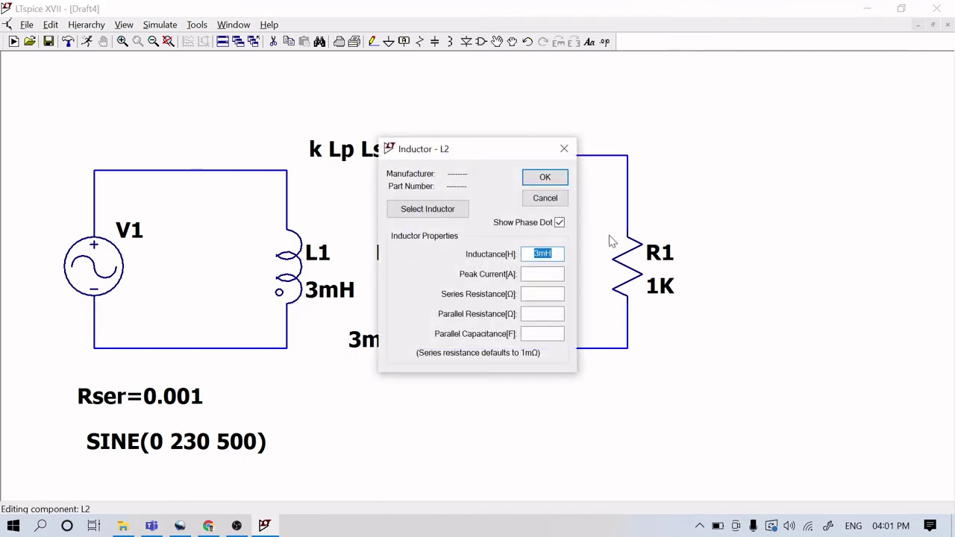
{"action": "left_click", "coordinate": [547, 177]}
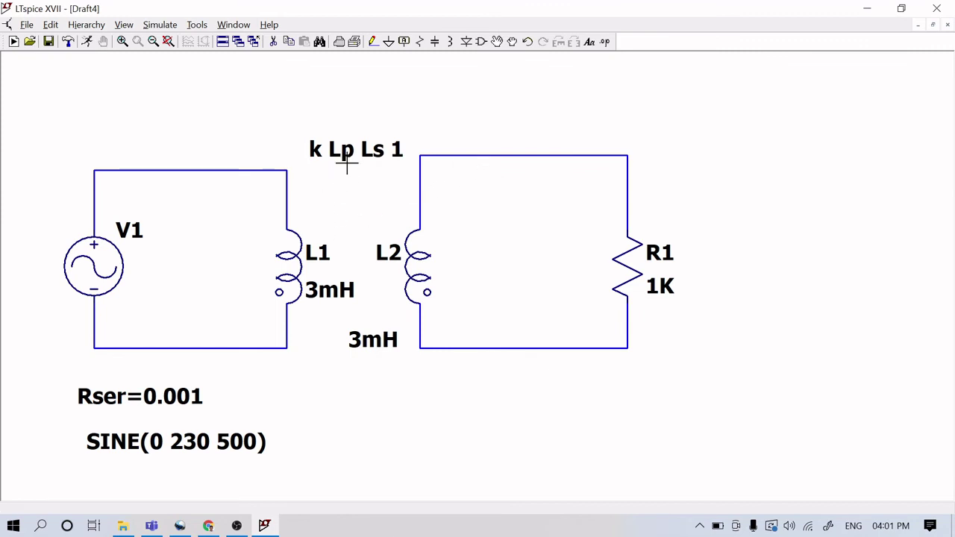
- Rename the primary inductor L1 to Lp to match the coupling directive
{"action": "right_click", "coordinate": [316, 252]}
{"action": "key", "text": "End"}
{"action": "key", "text": "BackSpace"}
{"action": "type", "text": "p"}
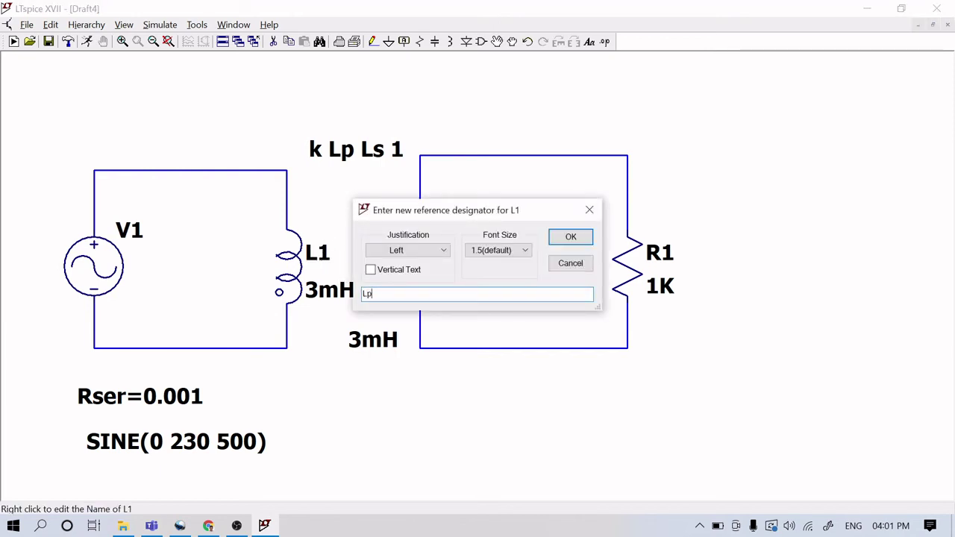
{"action": "left_click", "coordinate": [583, 238]}
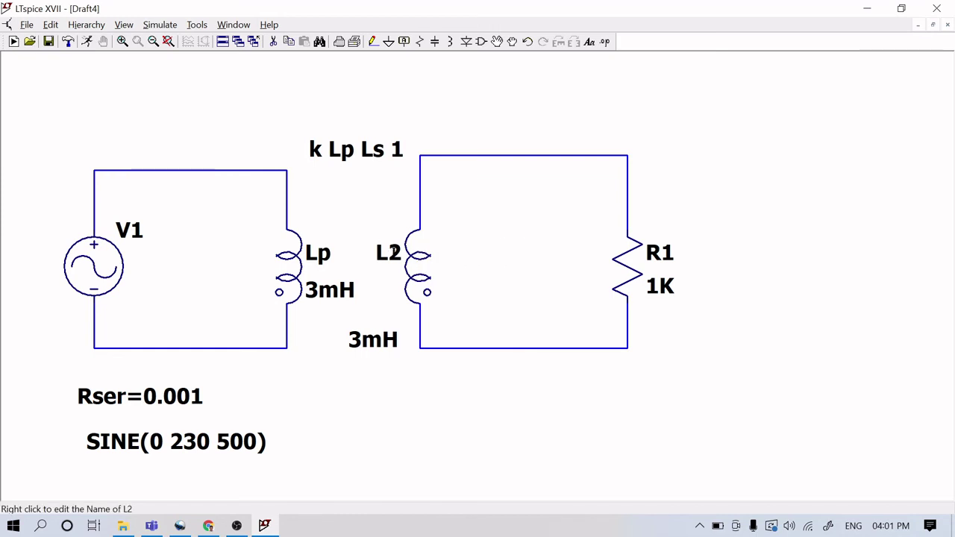
- Rename the secondary inductor L2 to Ls and open its winding properties
{"action": "right_click", "coordinate": [391, 253]}
{"action": "key", "text": "End"}
{"action": "key", "text": "BackSpace"}
{"action": "type", "text": "s"}
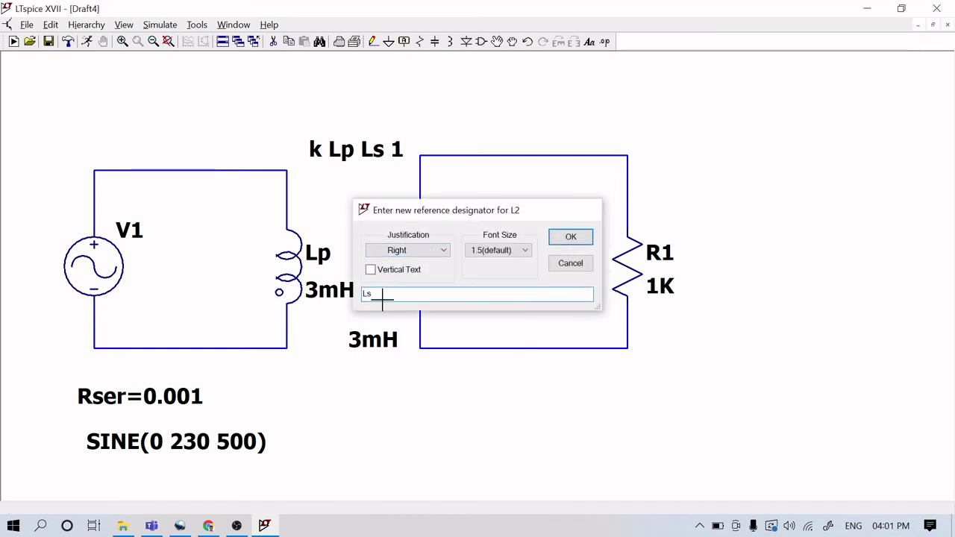
{"action": "key", "text": "Return"}
{"action": "right_click", "coordinate": [416, 239]}
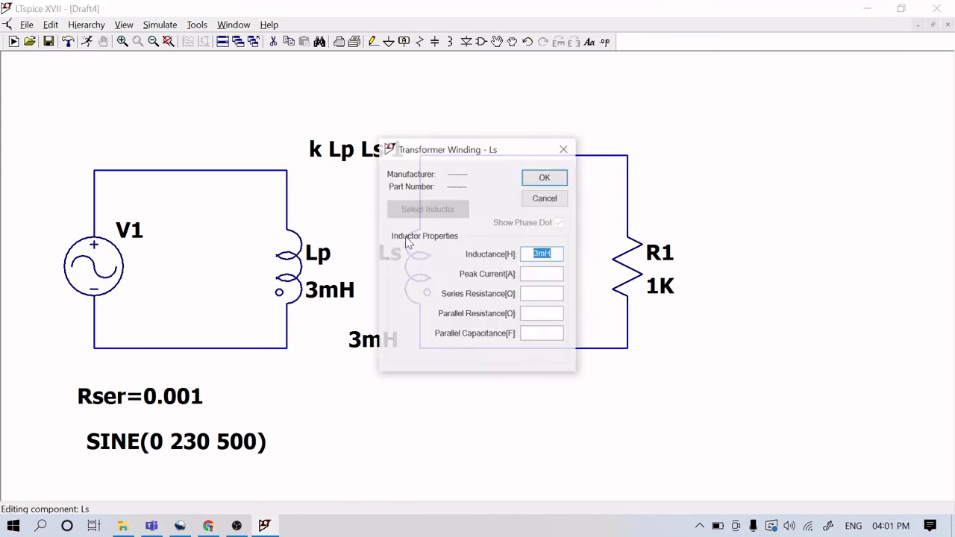
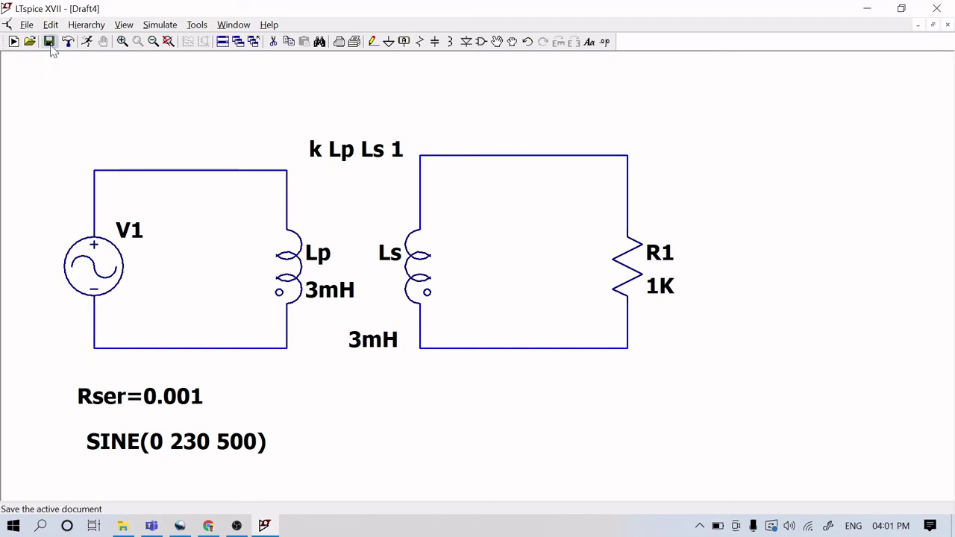
- Set up a transient analysis with a 30ms stop time and try to run the simulation
{"action": "left_click", "coordinate": [87, 43]}
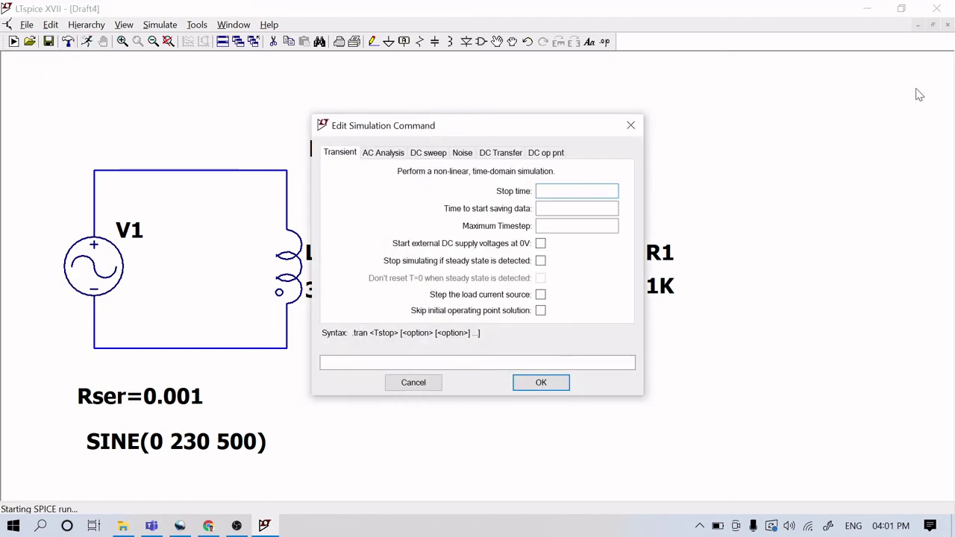
{"action": "type", "text": "30ms"}
{"action": "key", "text": "Return"}
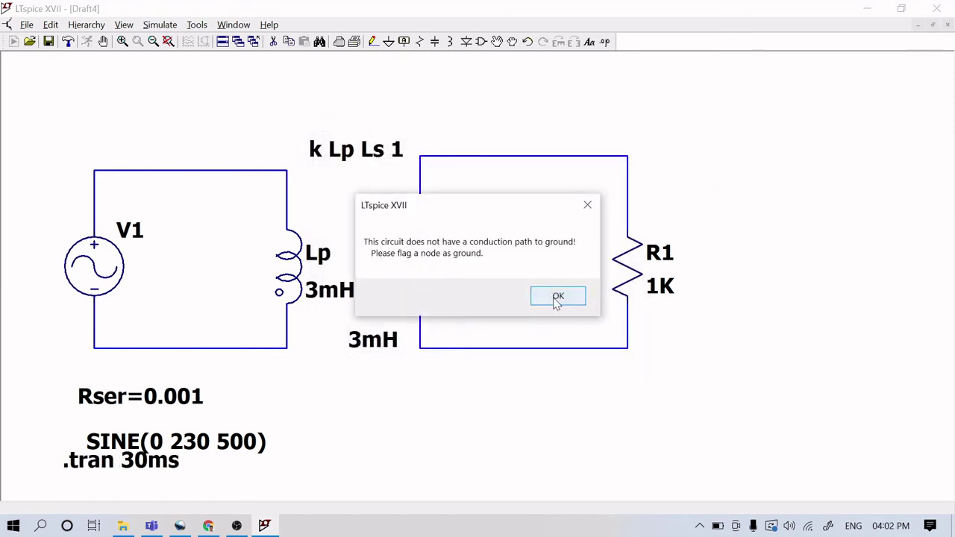
{"action": "left_click", "coordinate": [557, 297]}
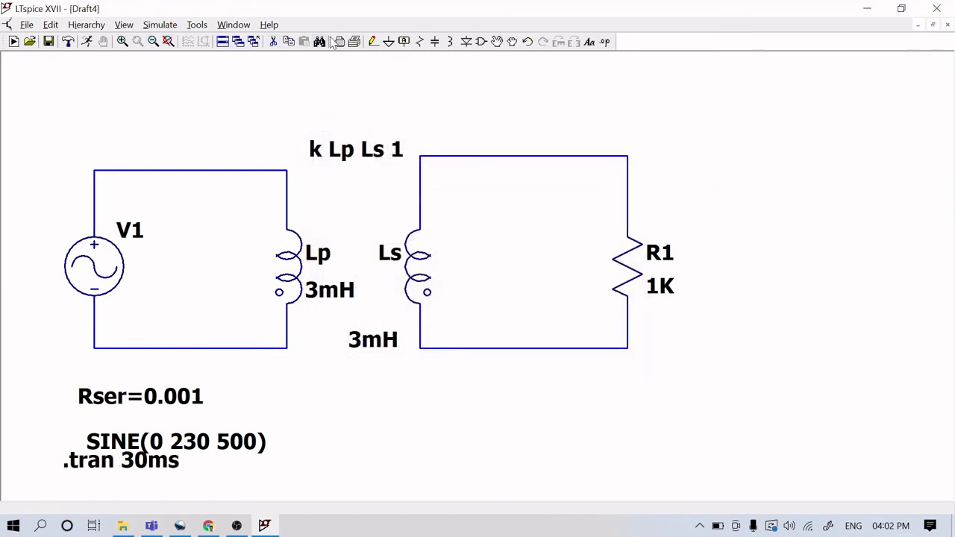
- Ground the lower wire of the primary loop and rerun the simulation to plot the voltage at the upper end of Lp
{"action": "left_click", "coordinate": [389, 43]}
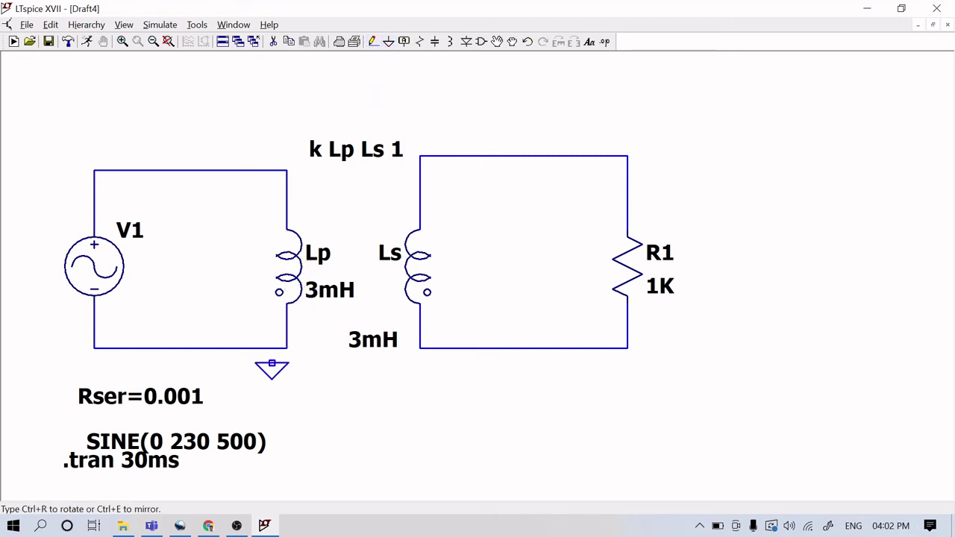
{"action": "left_click", "coordinate": [271, 348]}
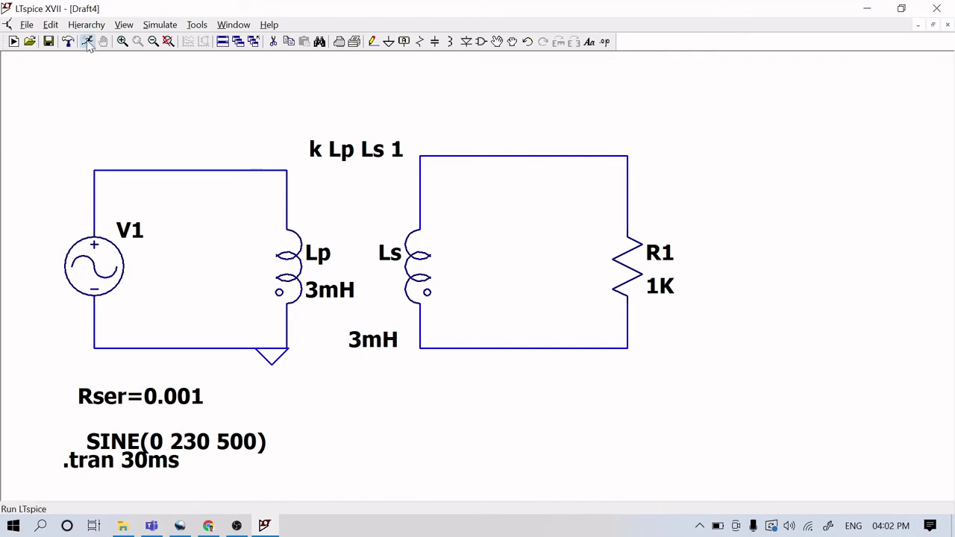
{"action": "left_click", "coordinate": [13, 42]}
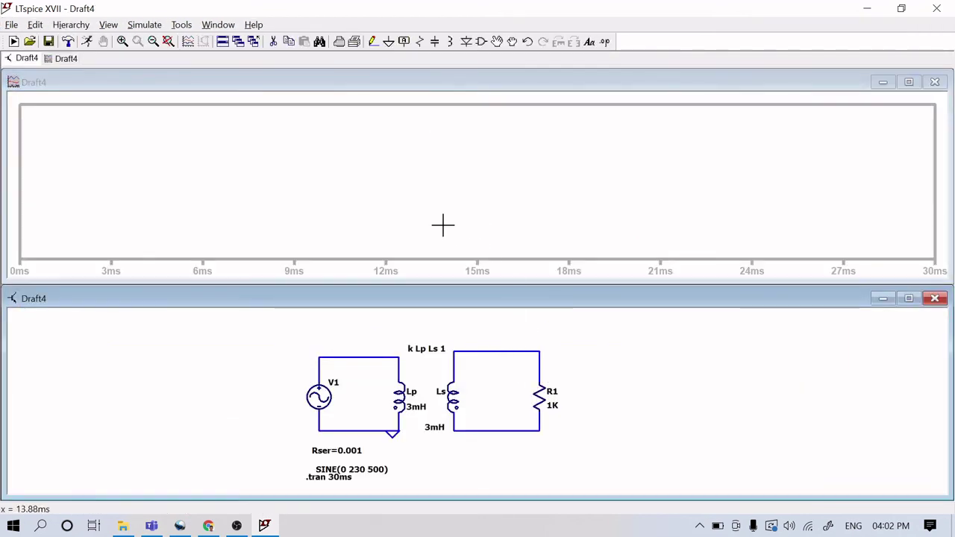
{"action": "left_click", "coordinate": [399, 376]}
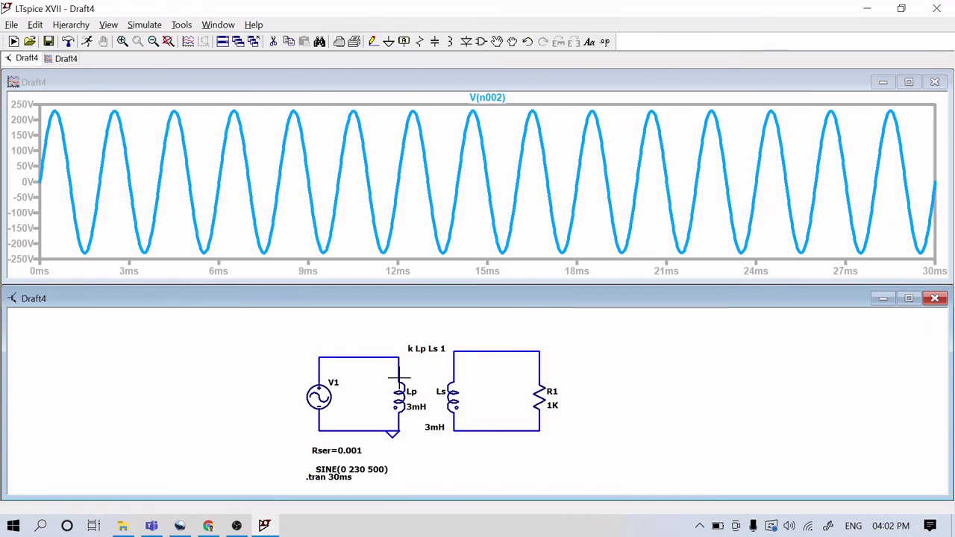
{"action": "left_click", "coordinate": [458, 385]}
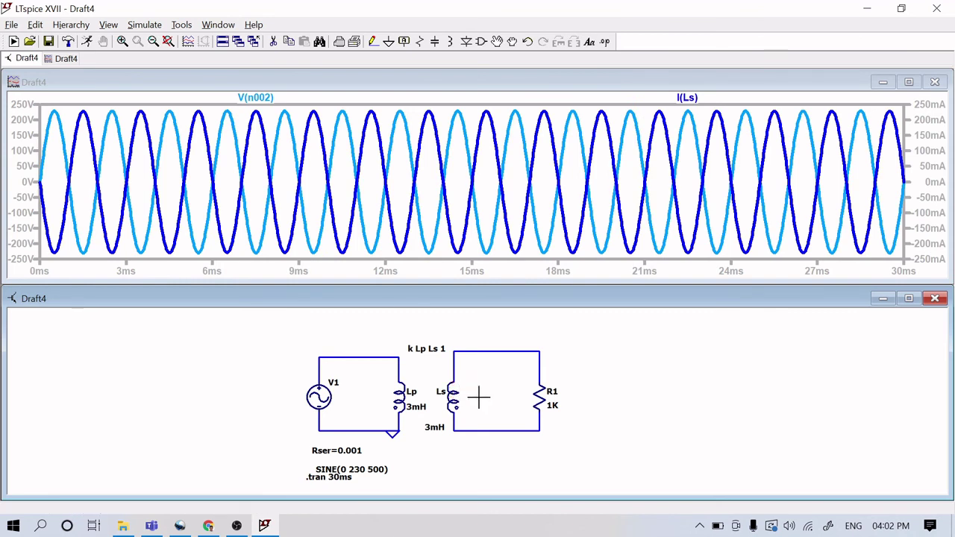
{"action": "right_click", "coordinate": [698, 101]}
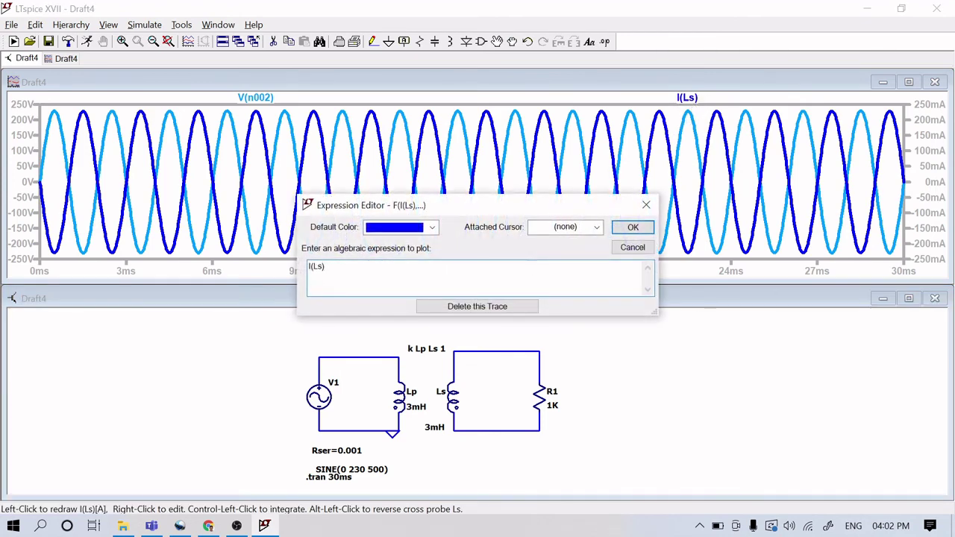
{"action": "left_click", "coordinate": [478, 307]}
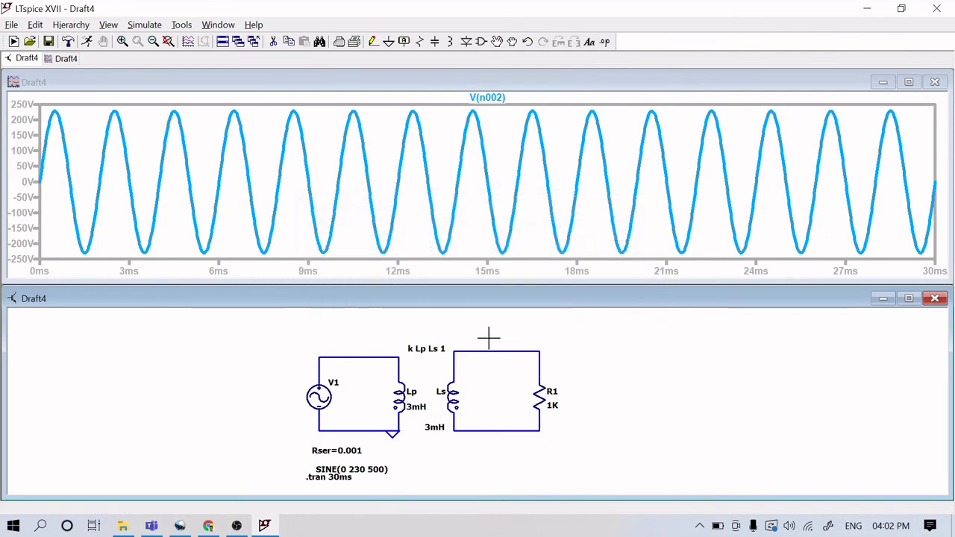
- Plot the voltage at the upper end of Ls and move its trace into a new, separate plot pane
{"action": "left_click", "coordinate": [457, 374]}
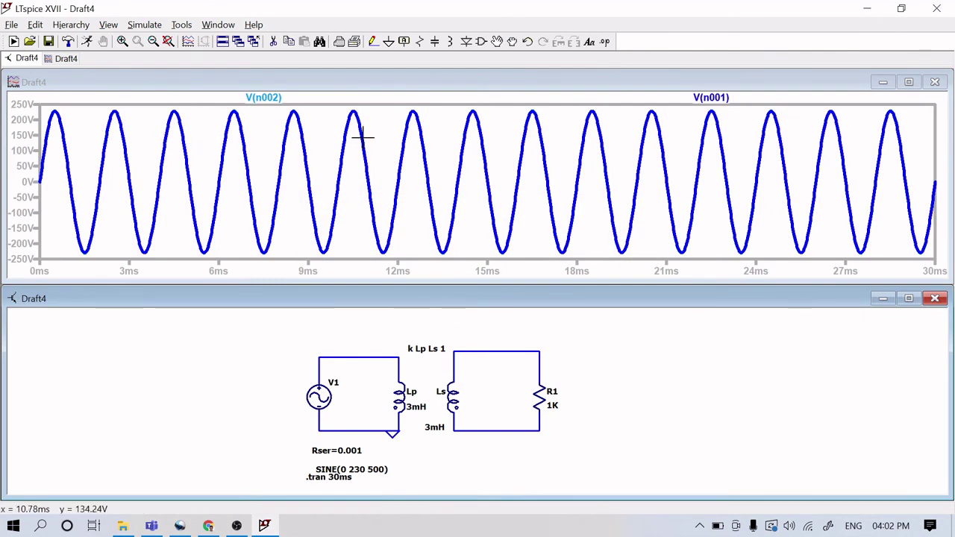
{"action": "right_click", "coordinate": [445, 136]}
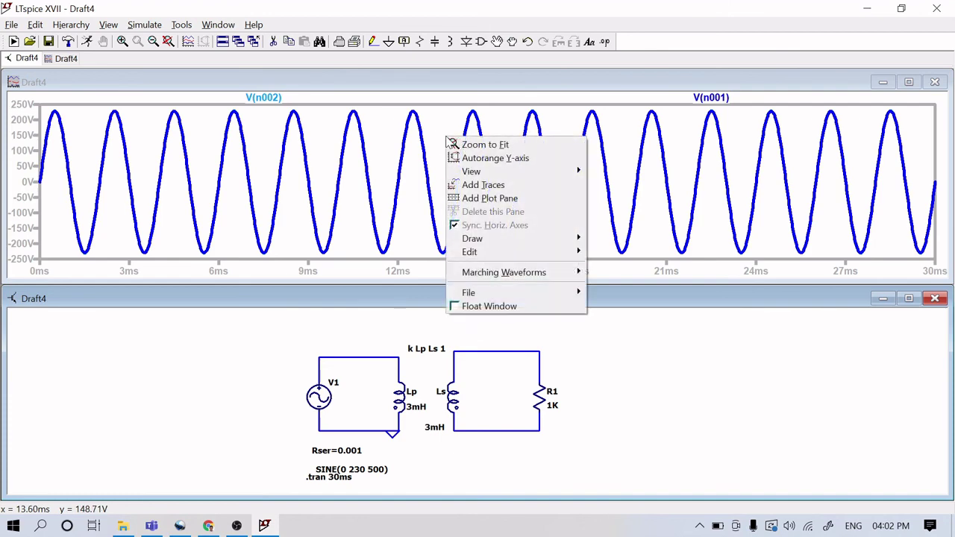
{"action": "left_click", "coordinate": [492, 199]}
{"action": "left_click_drag", "start_coordinate": [716, 181], "coordinate": [699, 119]}
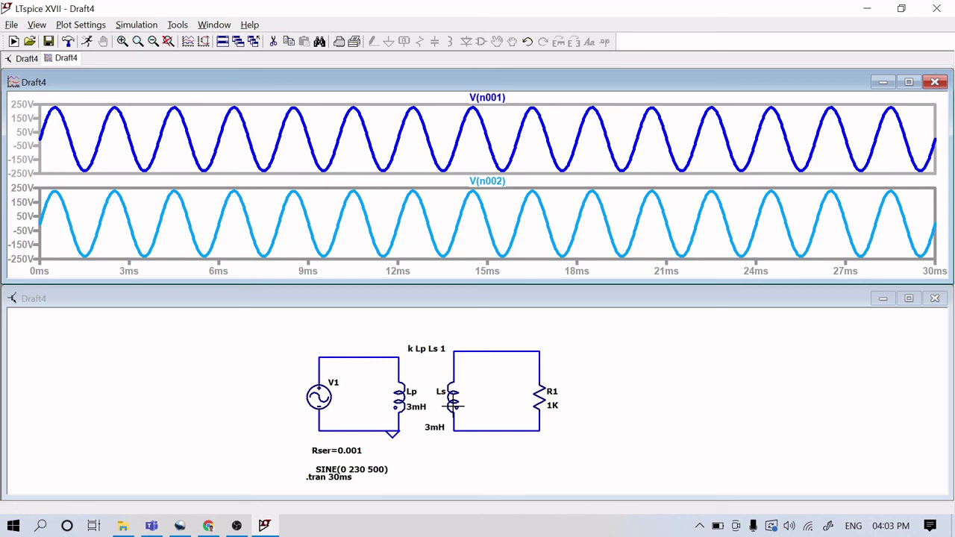
- Replace the secondary inductor Ls with a new inductor rotated 180 degrees in the same gap of the secondary loop
{"action": "left_click", "coordinate": [909, 298]}
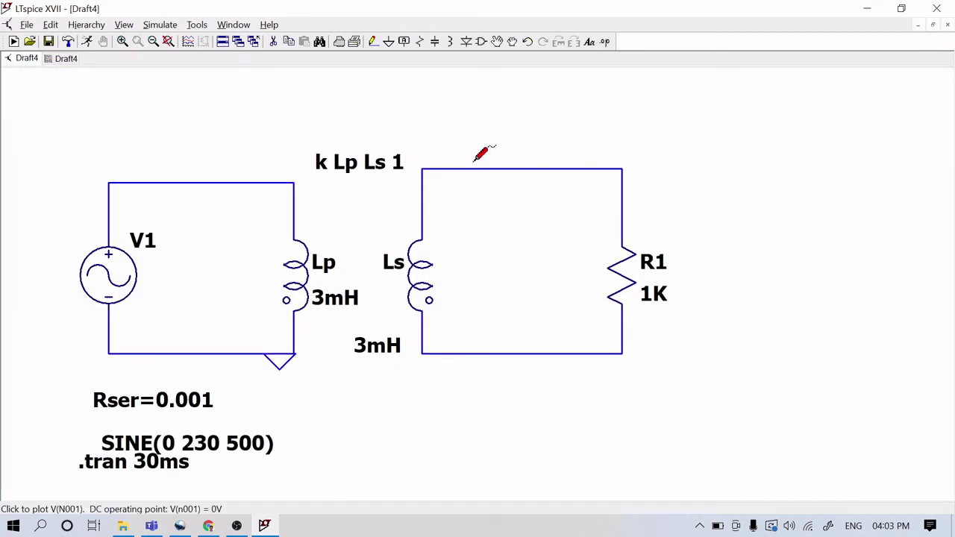
{"action": "left_click", "coordinate": [273, 41]}
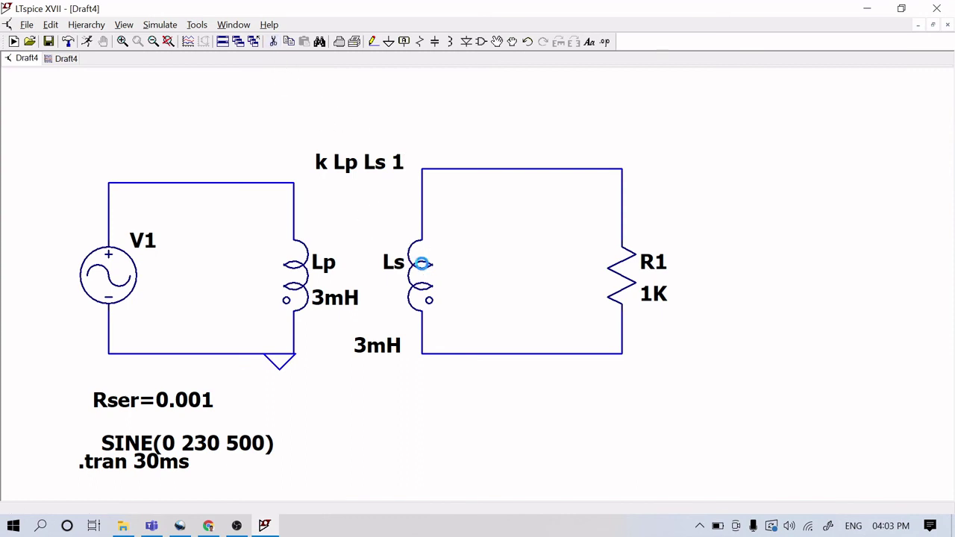
{"action": "left_click", "coordinate": [422, 264]}
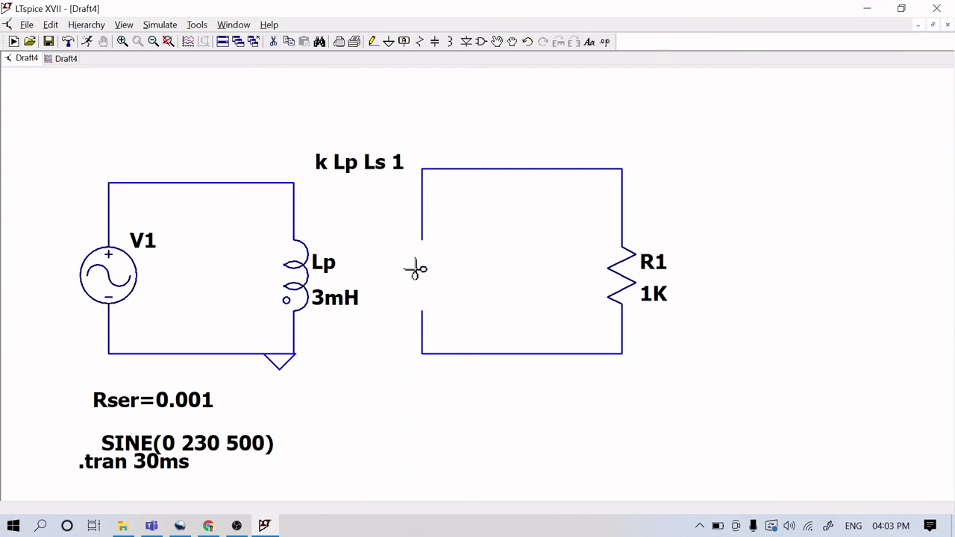
{"action": "left_click", "coordinate": [449, 41]}
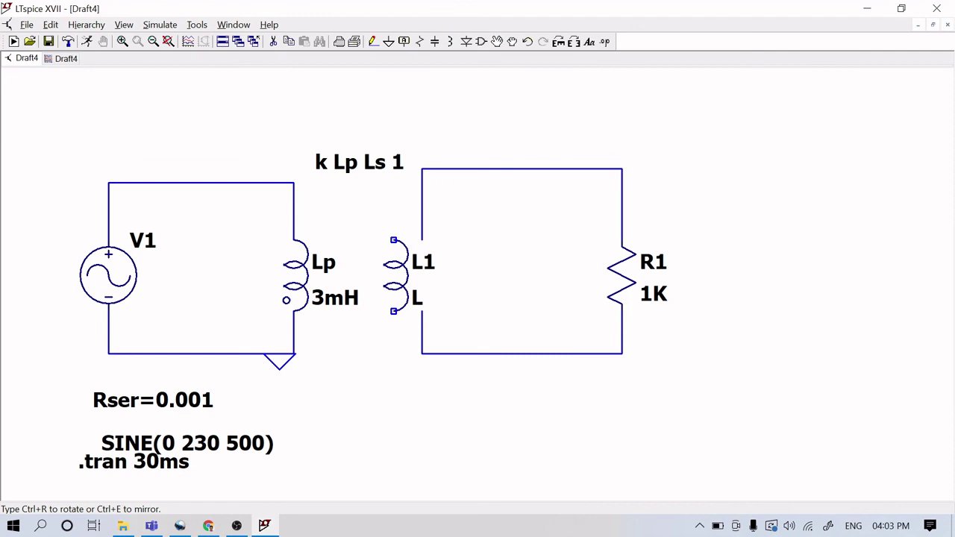
{"action": "key", "text": "ctrl+r"}
{"action": "key", "text": "ctrl+r"}
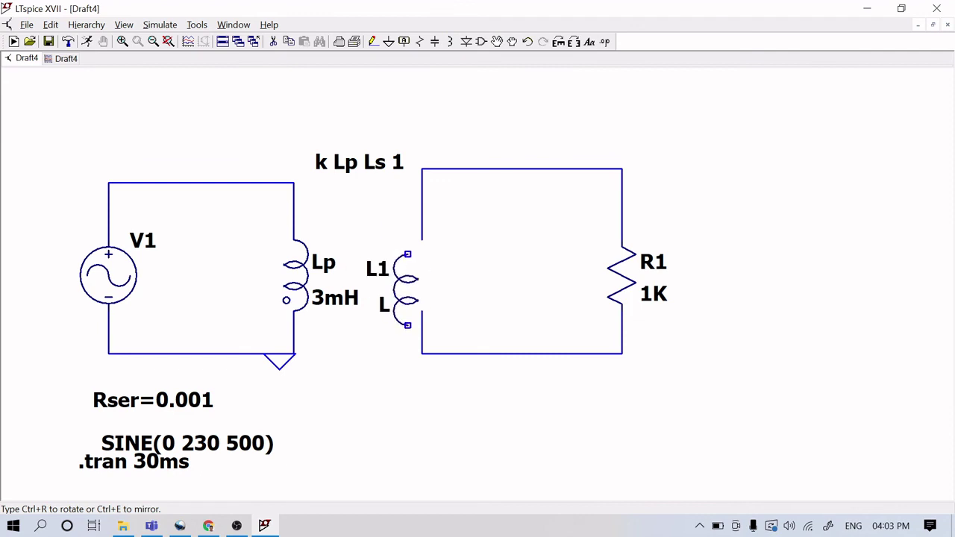
{"action": "left_click", "coordinate": [421, 240]}
{"action": "key", "text": "Escape"}
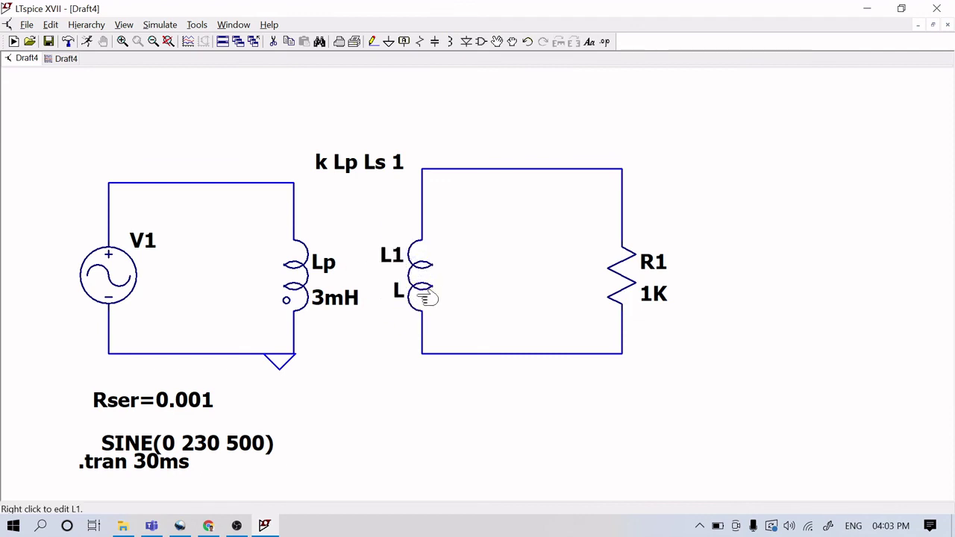
- Name the new secondary inductor Ls and set its inductance to 3mH
{"action": "right_click", "coordinate": [394, 252]}
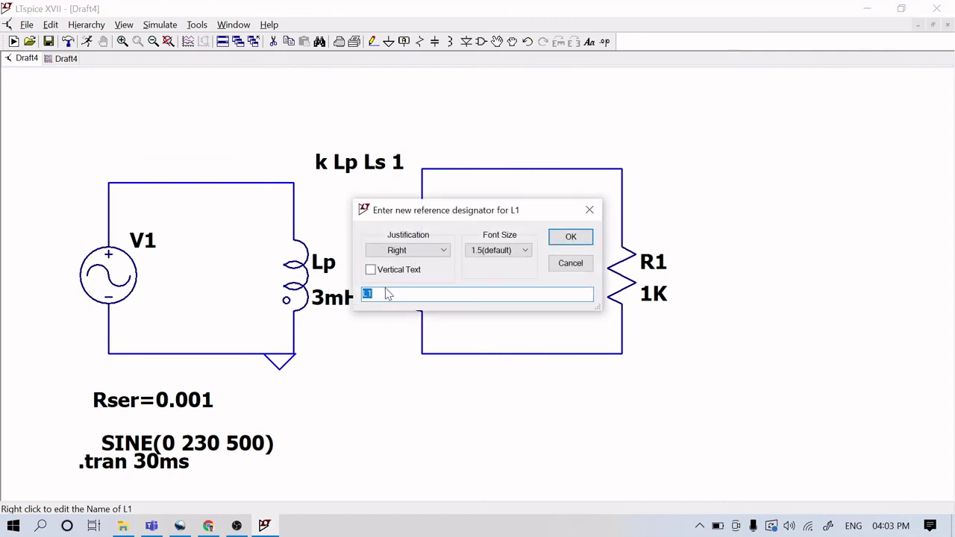
{"action": "key", "text": "End"}
{"action": "type", "text": "s"}
{"action": "left_click", "coordinate": [571, 237]}
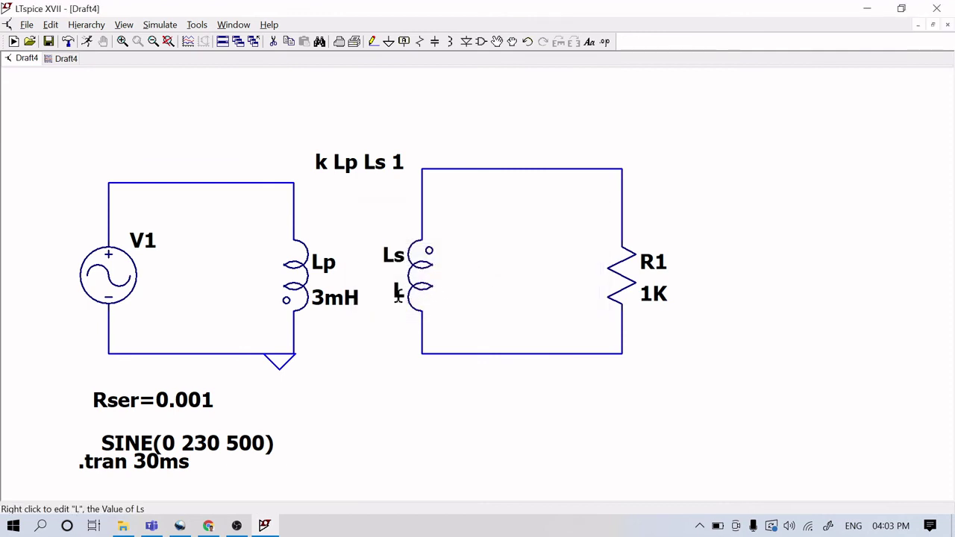
{"action": "right_click", "coordinate": [398, 294]}
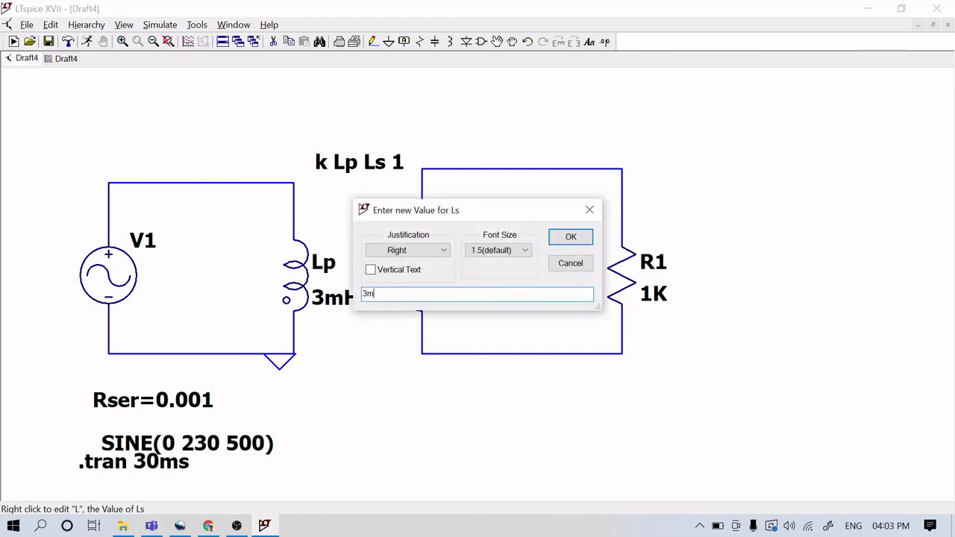
{"action": "key", "text": "Return"}
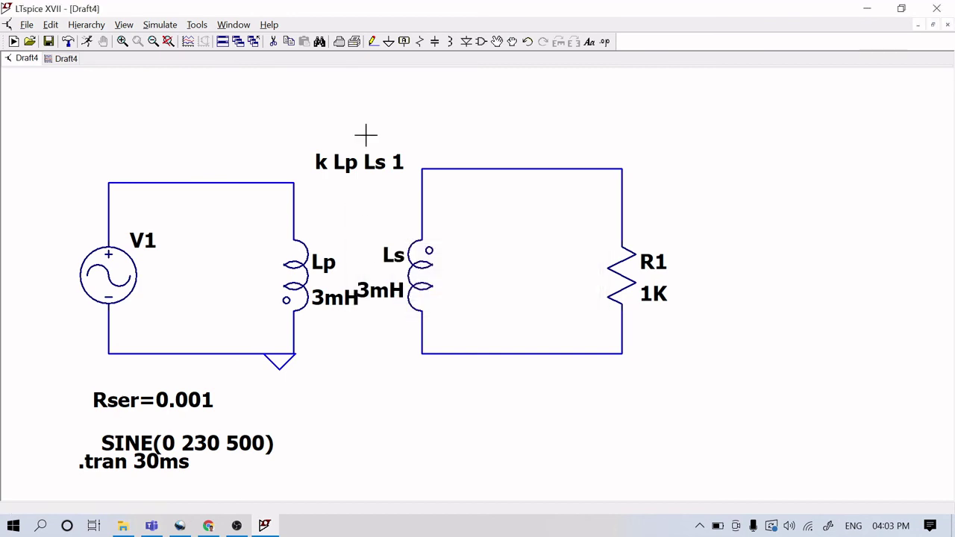
- Move the inductance label of Ls below the coil, clear of Lp's value
{"action": "left_click", "coordinate": [511, 41]}
{"action": "left_click", "coordinate": [380, 296]}
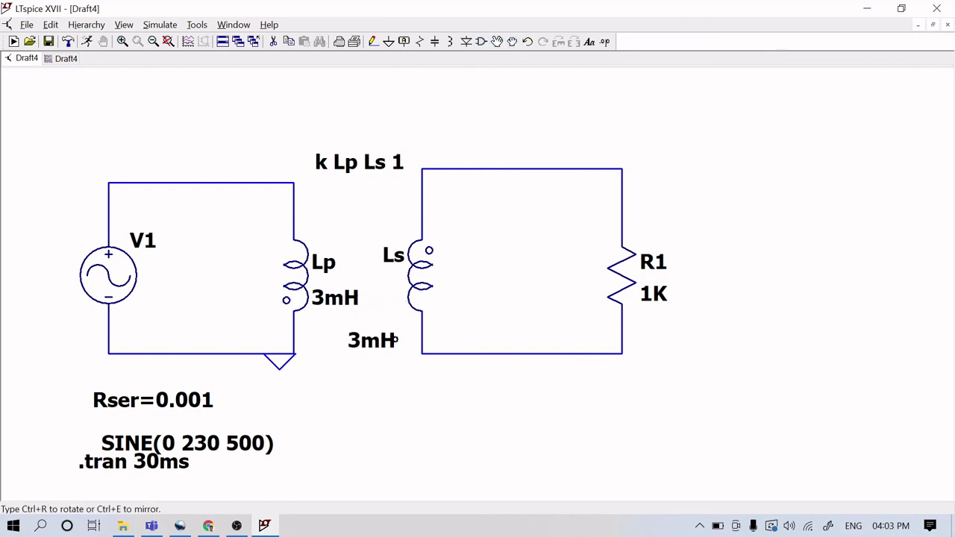
{"action": "left_click", "coordinate": [395, 340]}
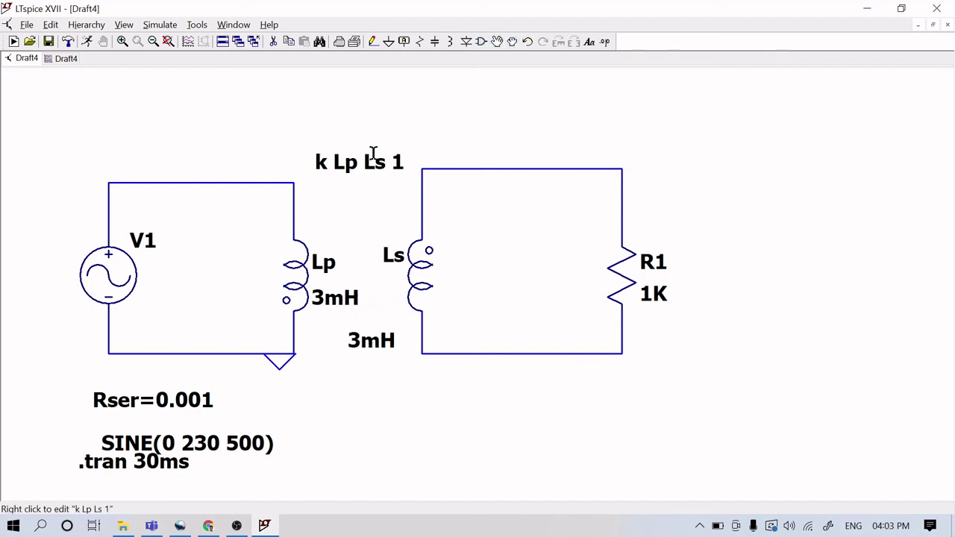
- Rerun the simulation with the reversed secondary winding and maximize the waveform window to compare both voltages
{"action": "left_click", "coordinate": [86, 42]}
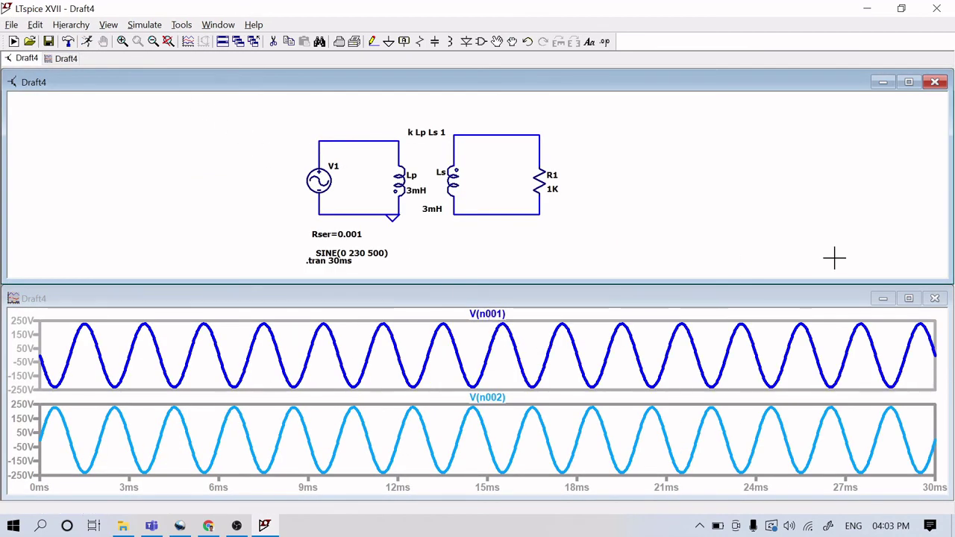
{"action": "left_click", "coordinate": [908, 299]}
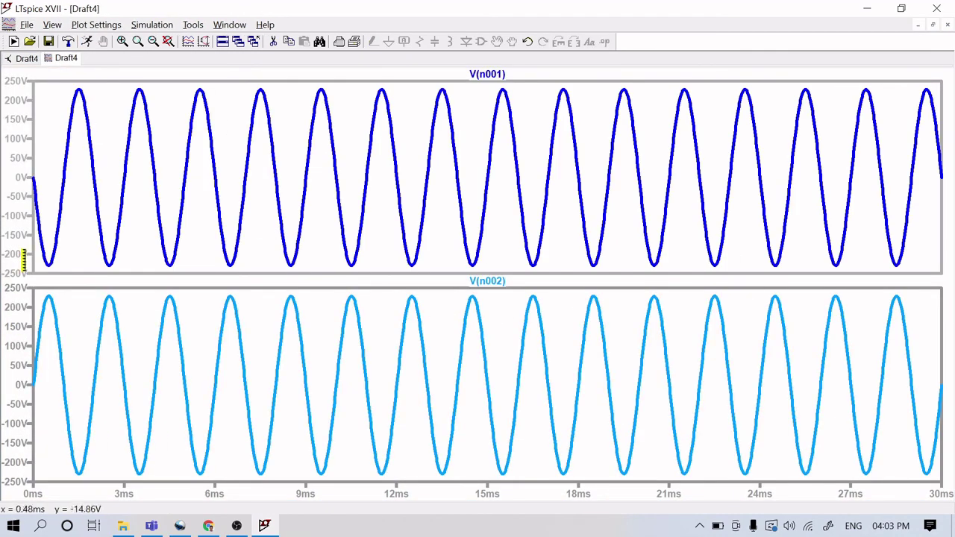